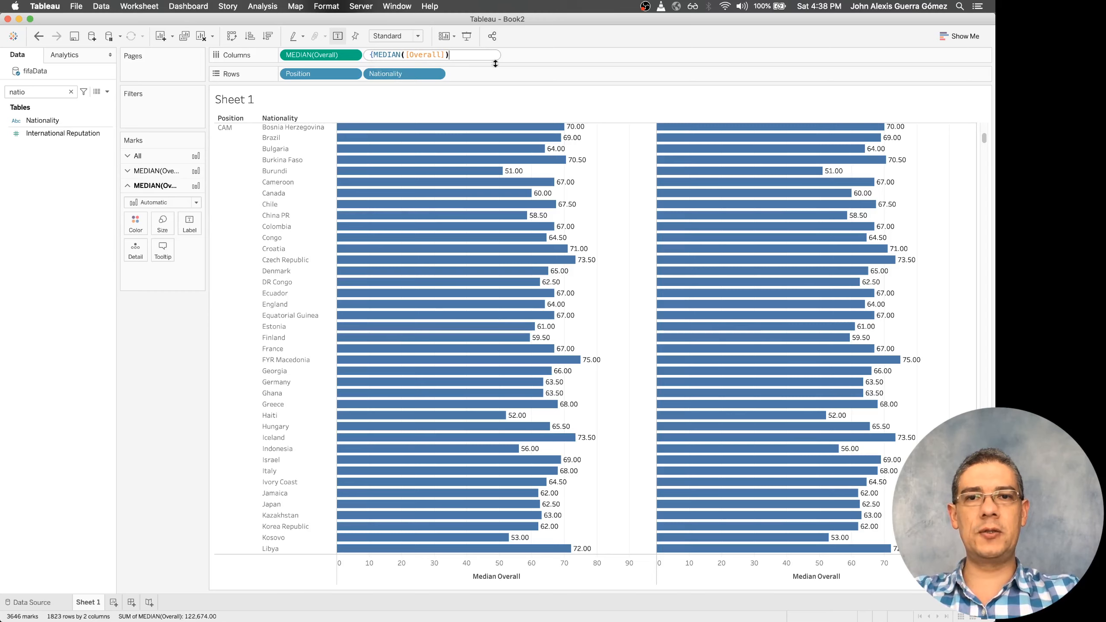
Apply the second column formula as { MEDIAN([Overall]) } and check the aggregation options of the resulting measure
click(375, 55)
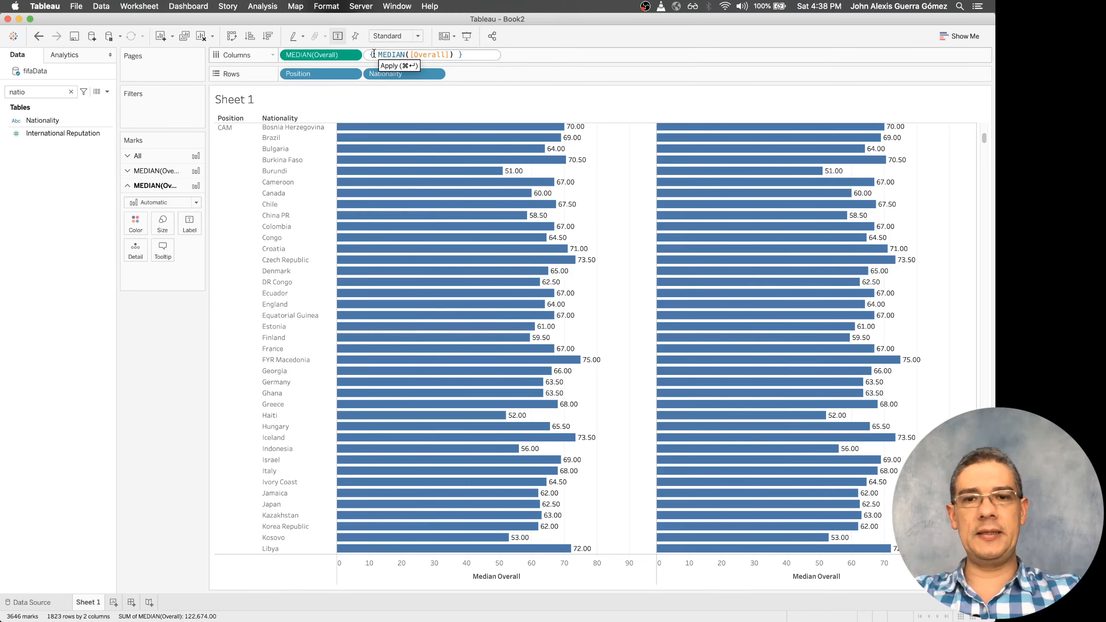
click(487, 65)
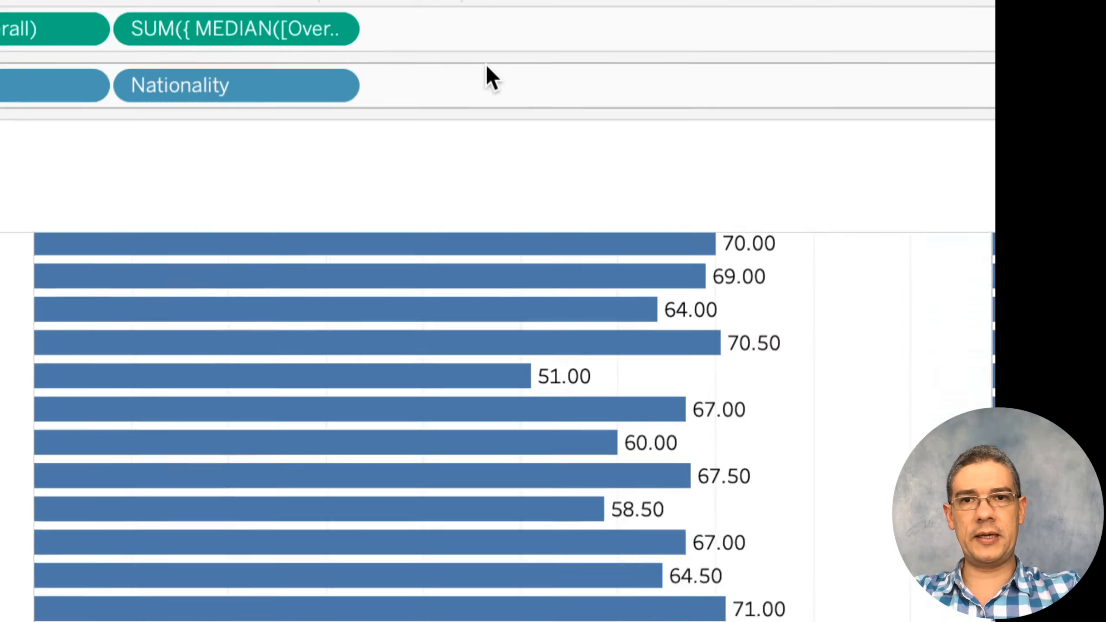
click(333, 29)
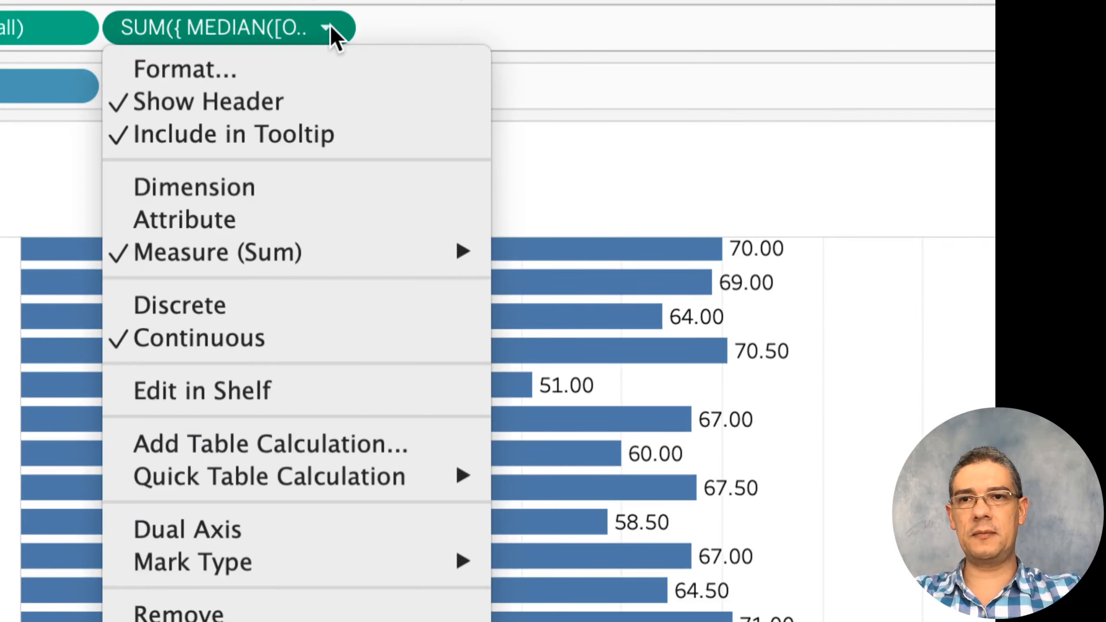
click(285, 29)
Edit the second column formula to insert "fixed: [Position]:" directly after the opening brace
double_click(280, 28)
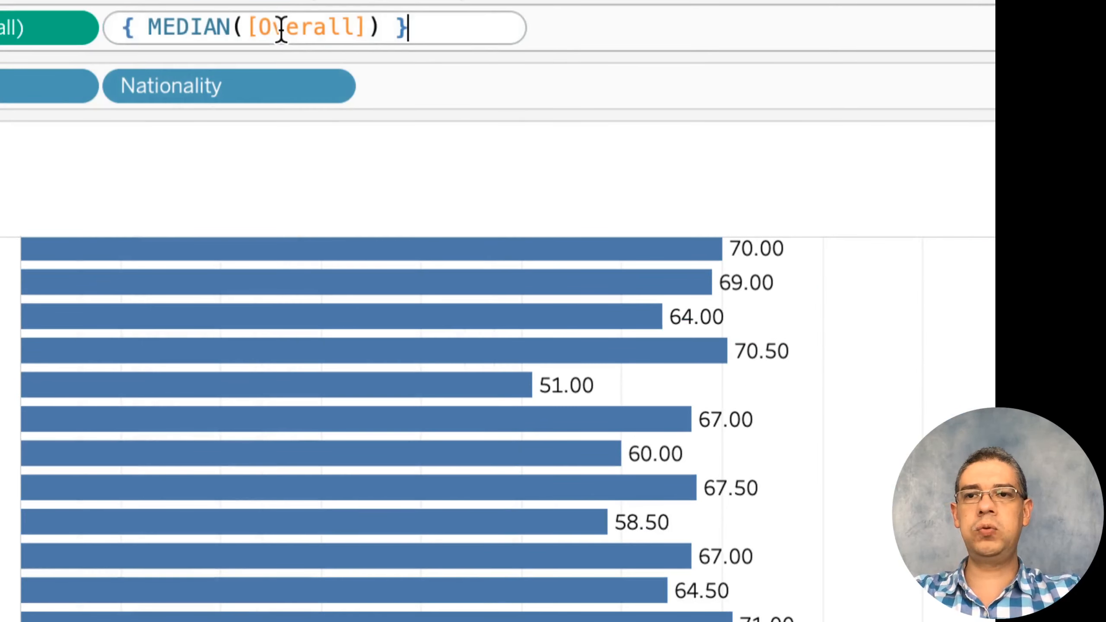
key(Home)
key(Right)
key(Right)
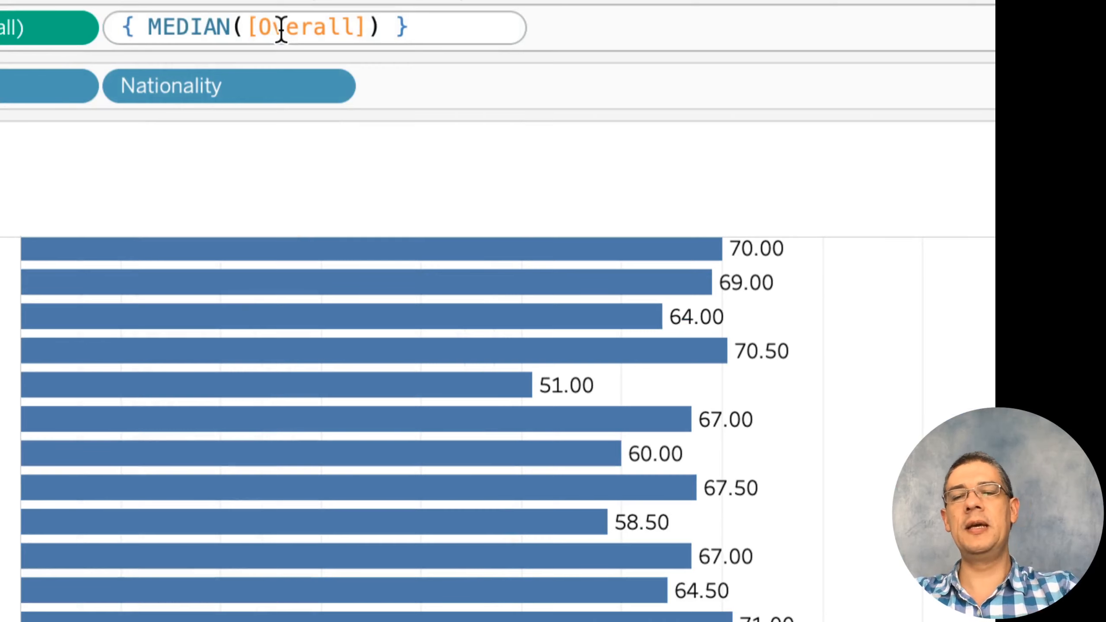
text(fixed: )
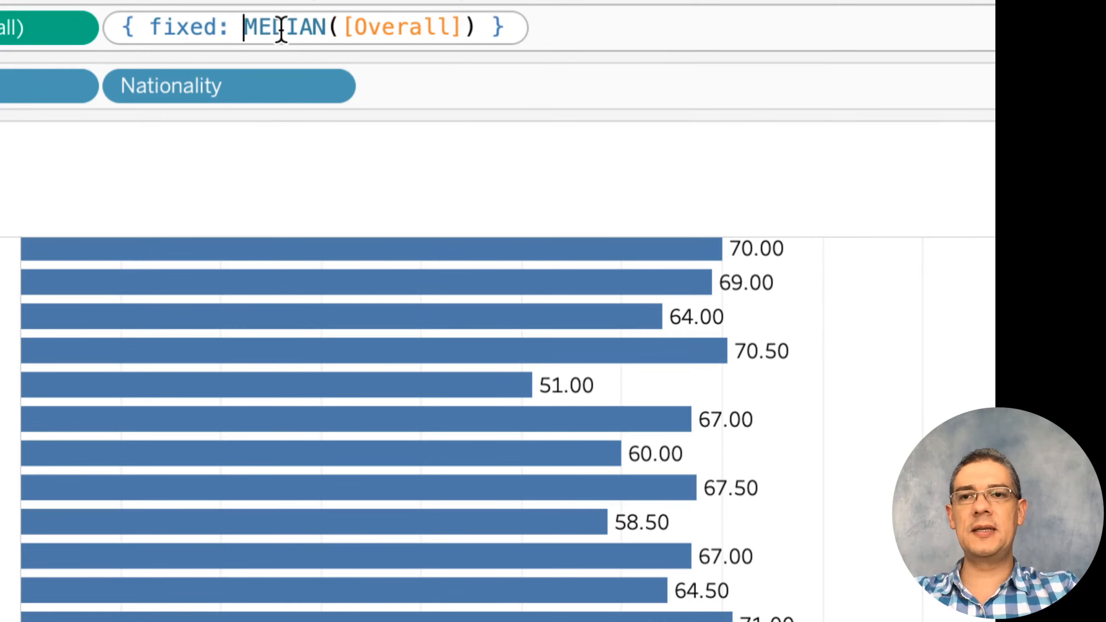
text([)
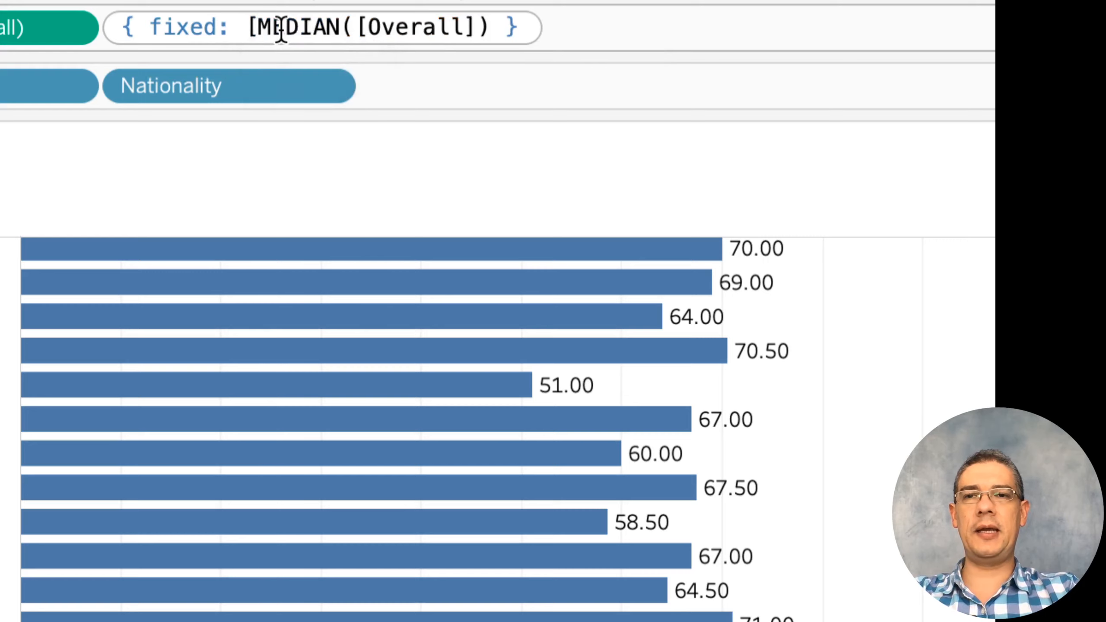
text(po)
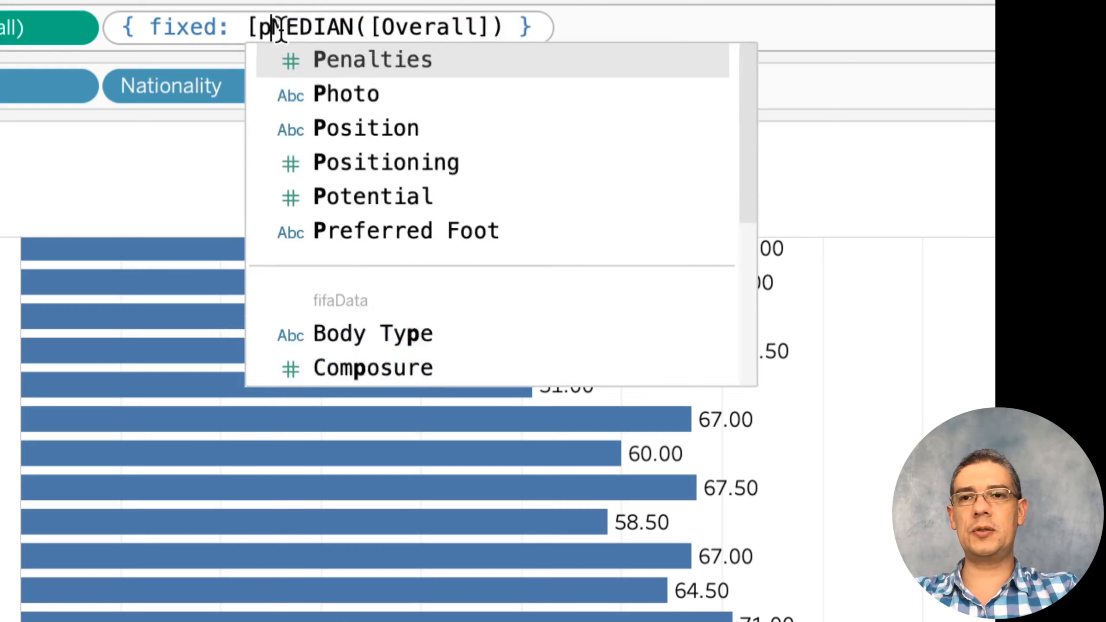
key(Return)
text(:)
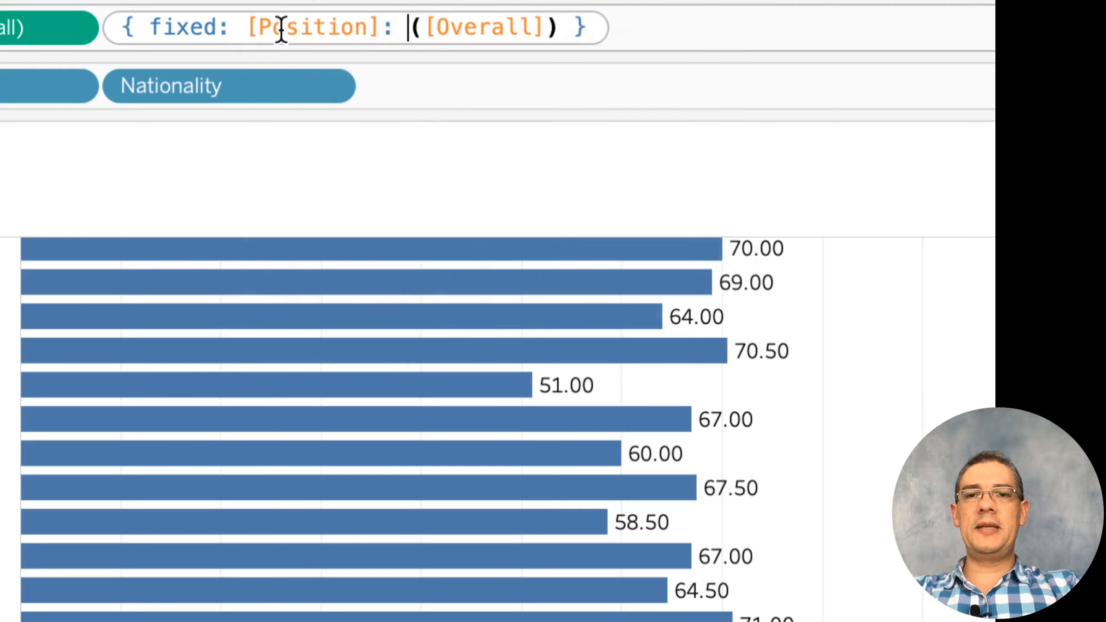
Correct the second column formula to { fixed [Position]: MEDIAN([Overall]) } and apply it
key(Left)
key(Left)
key(Left)
key(Left)
key(Left)
key(Left)
key(Left)
key(Left)
key(Left)
key(Left)
key(Left)
key(Left)
key(Left)
key(BackSpace)
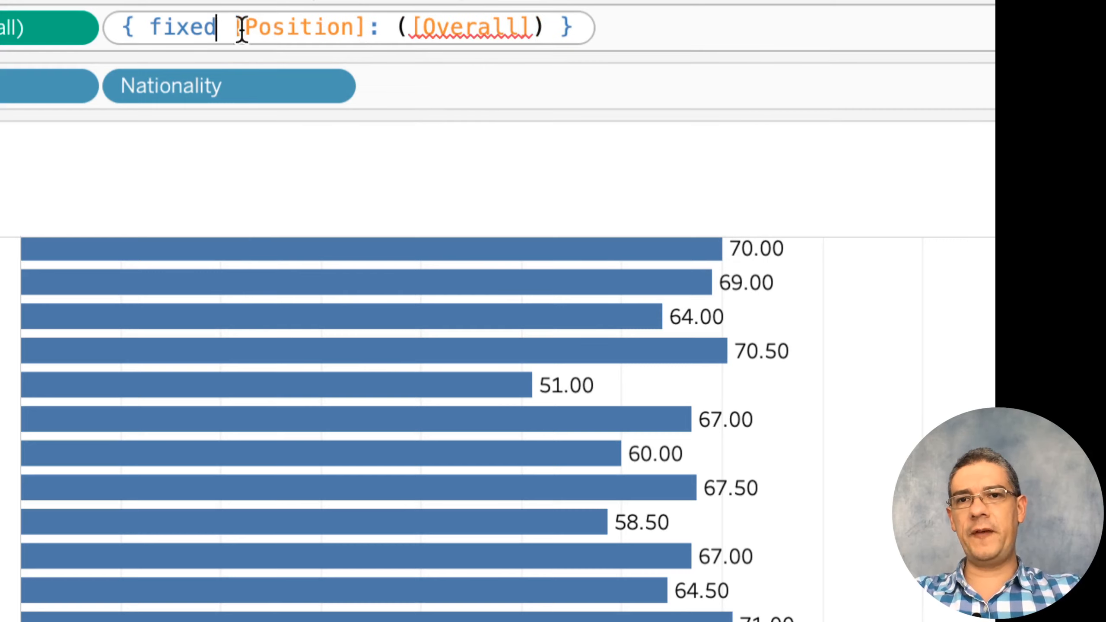
click(389, 26)
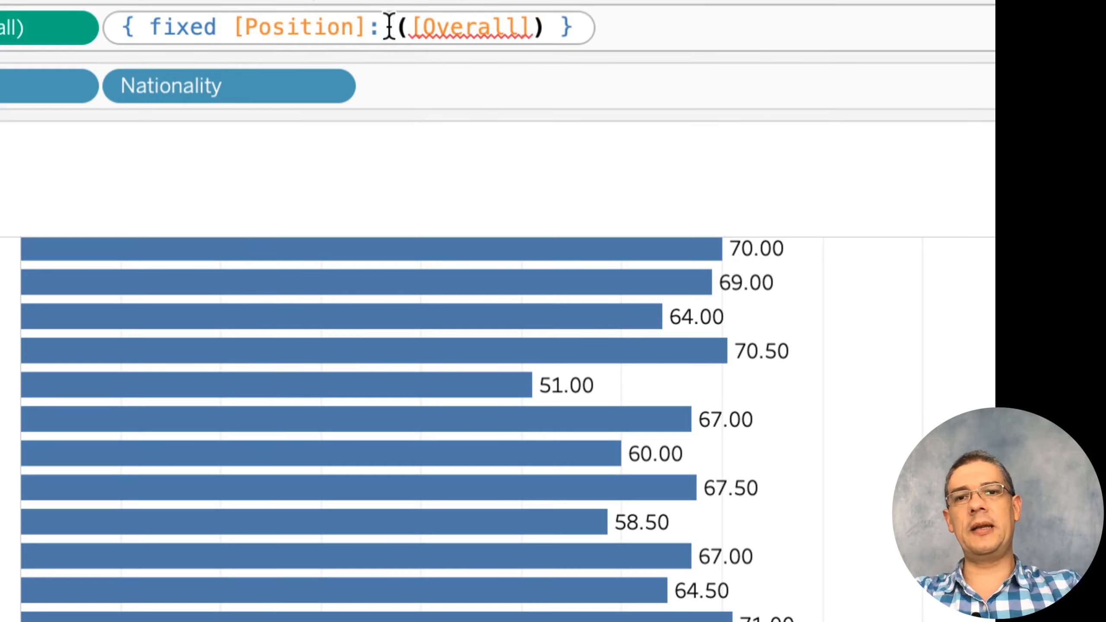
text(med)
key(Return)
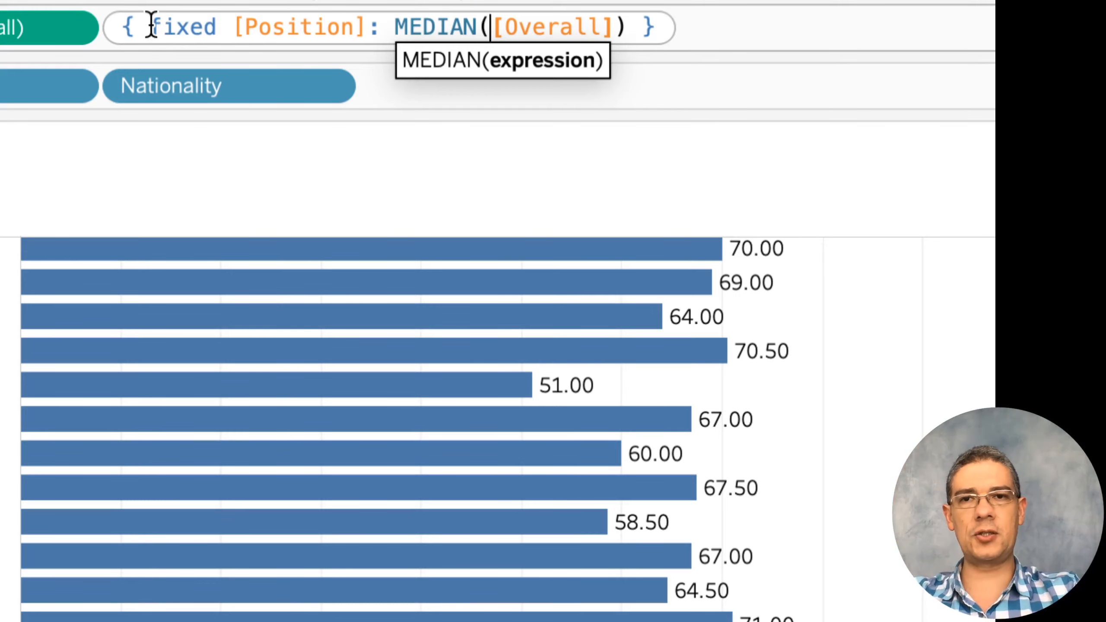
key(Return)
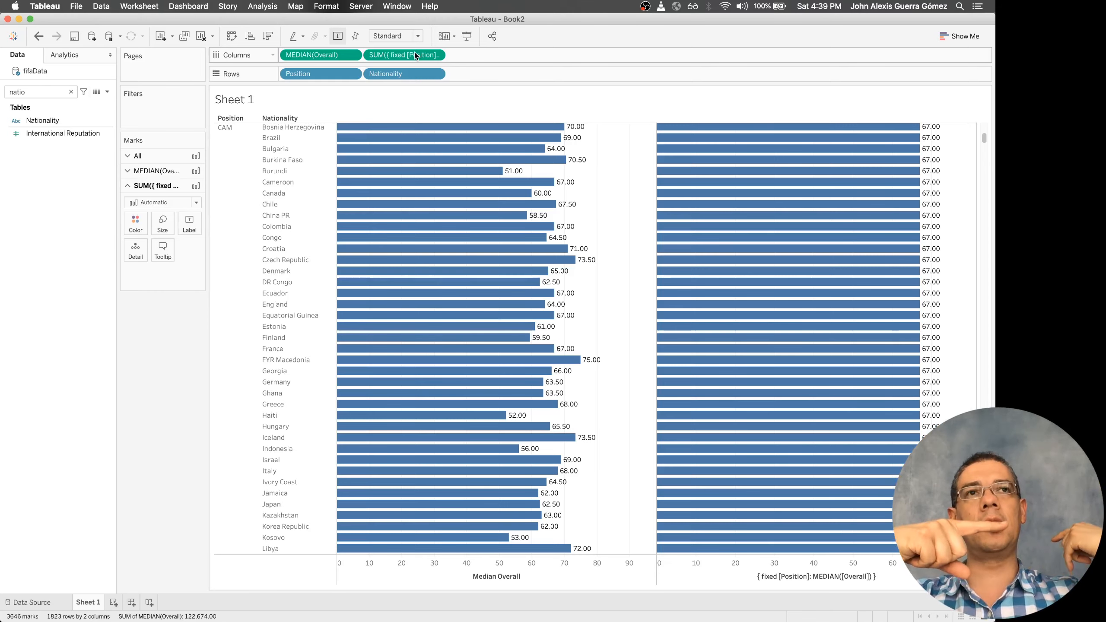
Try to store the fixed position median from the columns as a reusable field in the data source
scroll(899, 335, up, 10)
scroll(900, 336, up, 3)
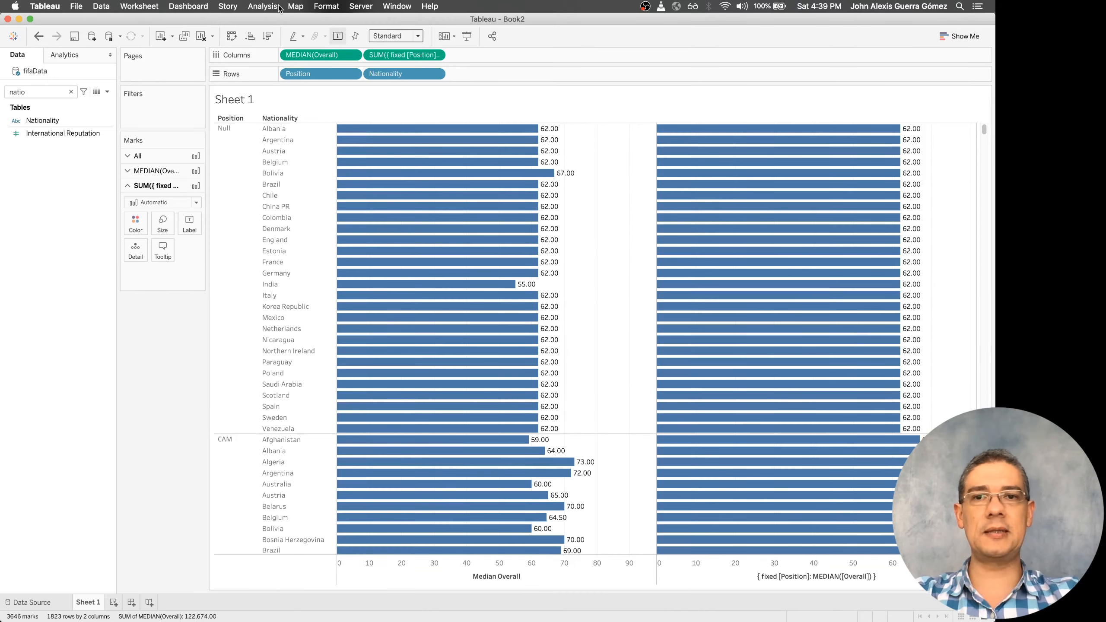
drag(404, 55, 66, 164)
drag(405, 55, 433, 64)
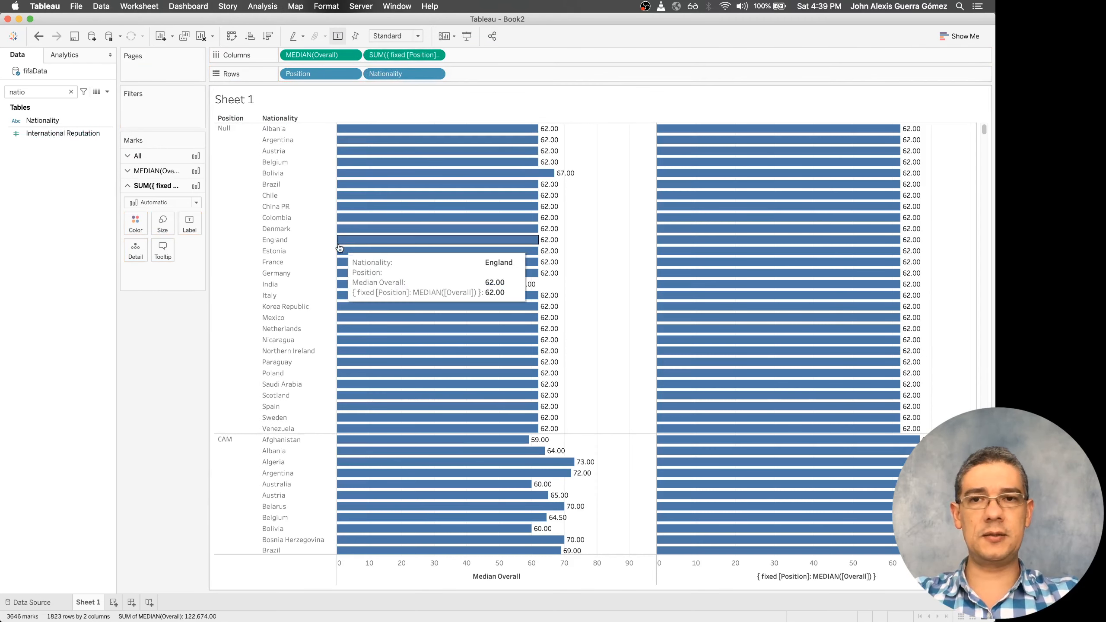
Clear the field search, and undo the removal of the fixed median measure after pulling it off the columns
click(70, 92)
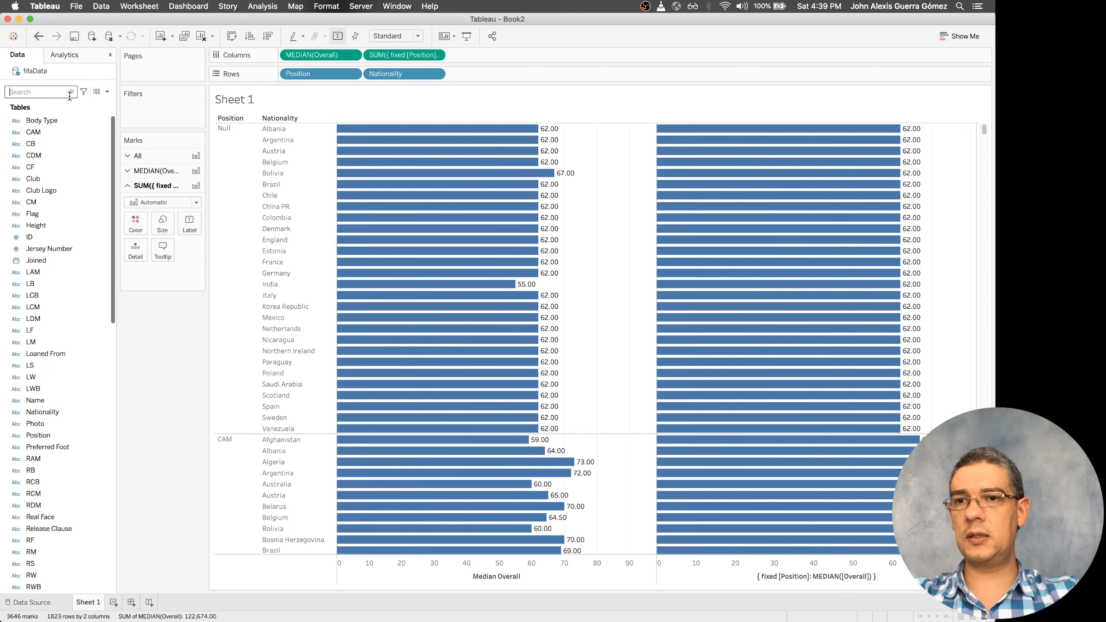
mouse_move(438, 54)
mouse_down()
mouse_move(378, 88)
mouse_move(43, 414)
mouse_move(101, 299)
mouse_move(475, 96)
mouse_move(449, 68)
mouse_move(457, 60)
mouse_up()
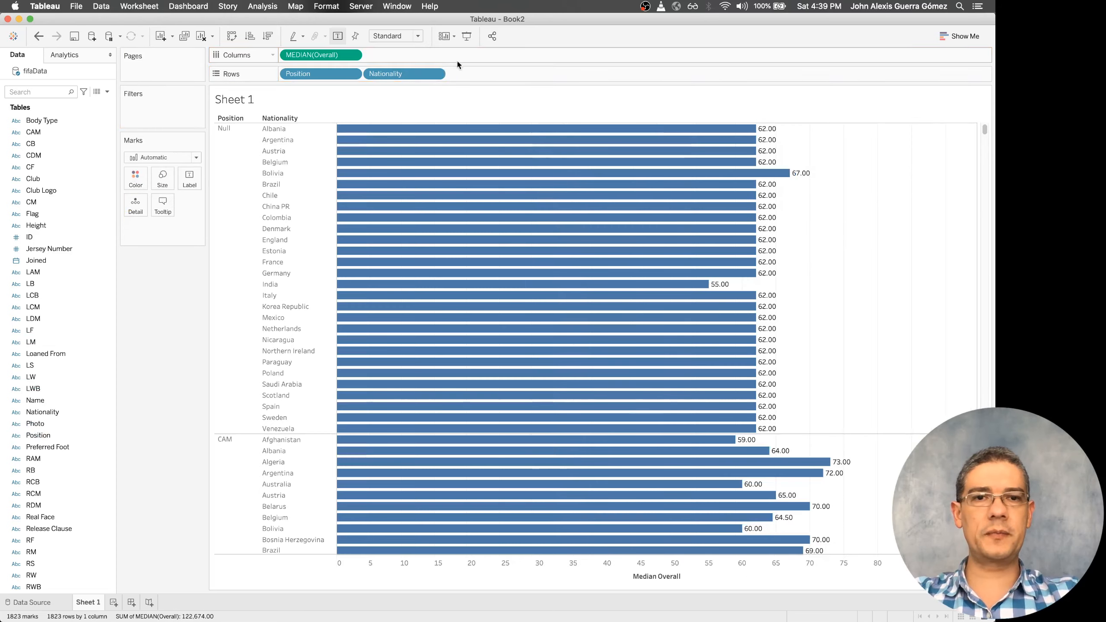
key(super+z)
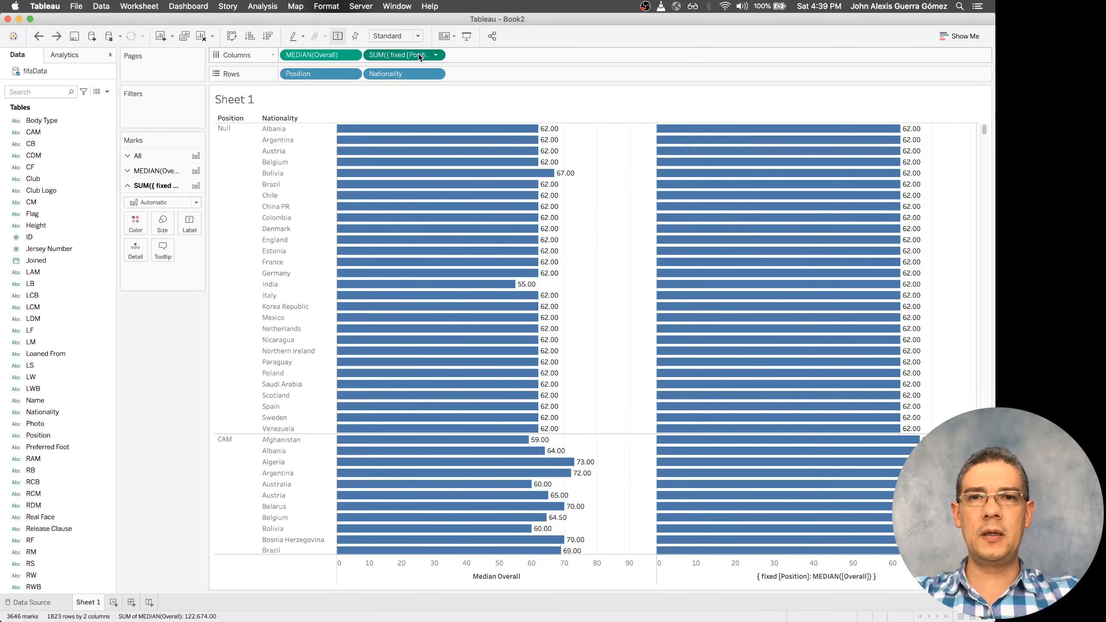
Change the aggregation of the fixed position median measure to Average
click(437, 55)
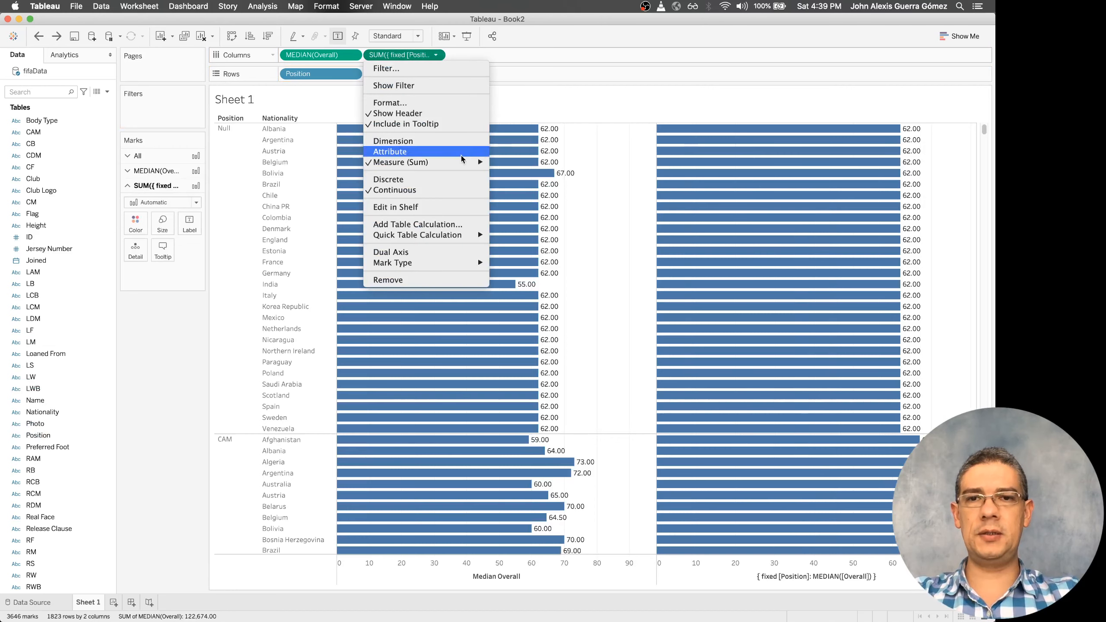
mouse_move(457, 162)
click(526, 175)
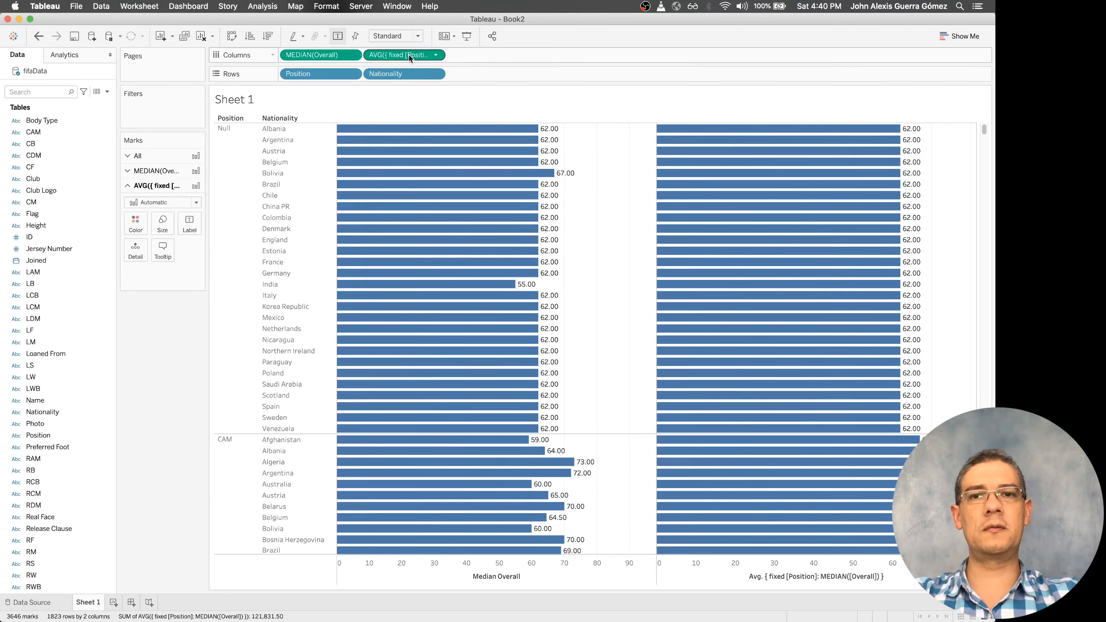
Try to move the averaged fixed median into the field list and undo its removal from the columns
drag(419, 55, 79, 552)
scroll(79, 552, down, 10)
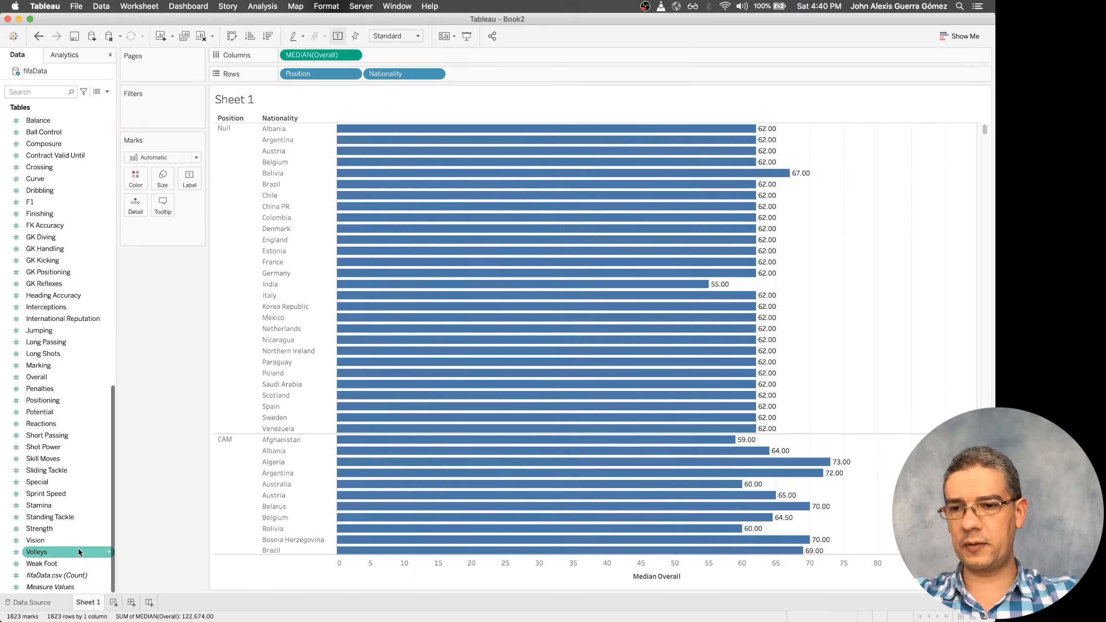
key(super+z)
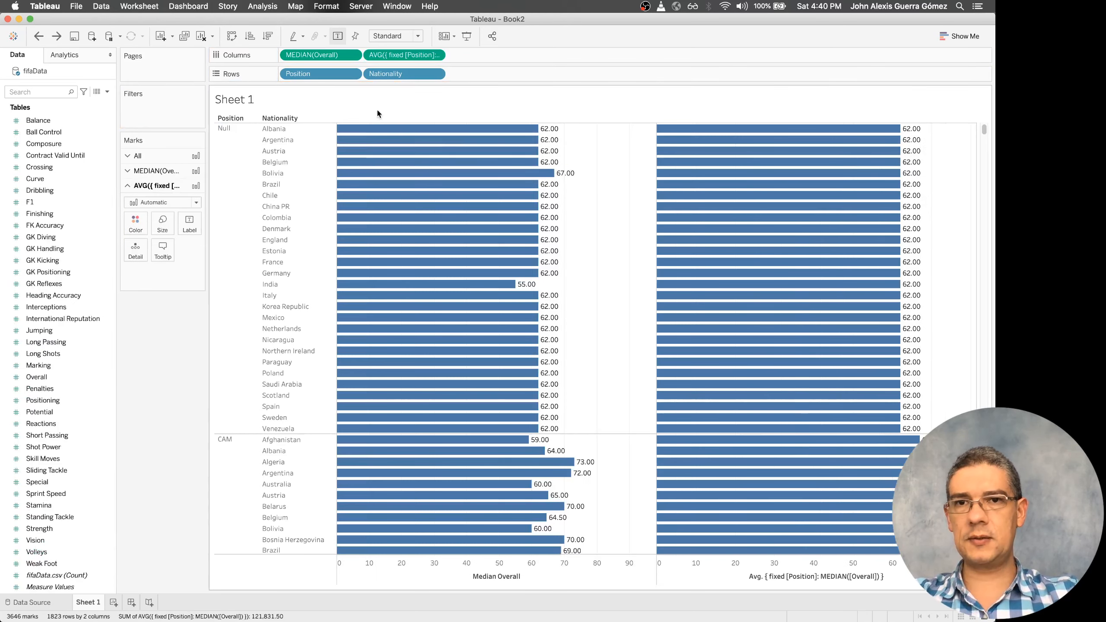
mouse_move(434, 55)
mouse_down()
mouse_move(56, 364)
mouse_move(440, 24)
mouse_move(401, 73)
mouse_move(413, 56)
mouse_up()
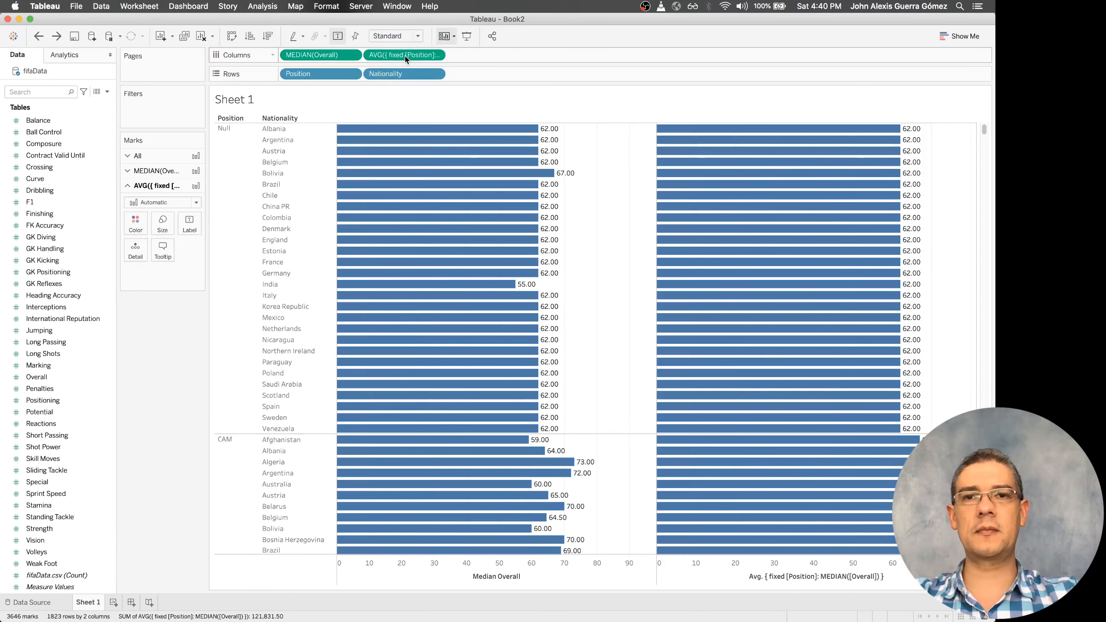
Copy the averaged fixed median's formula and create a calculated field from Marking named "Overall by Position"
double_click(413, 56)
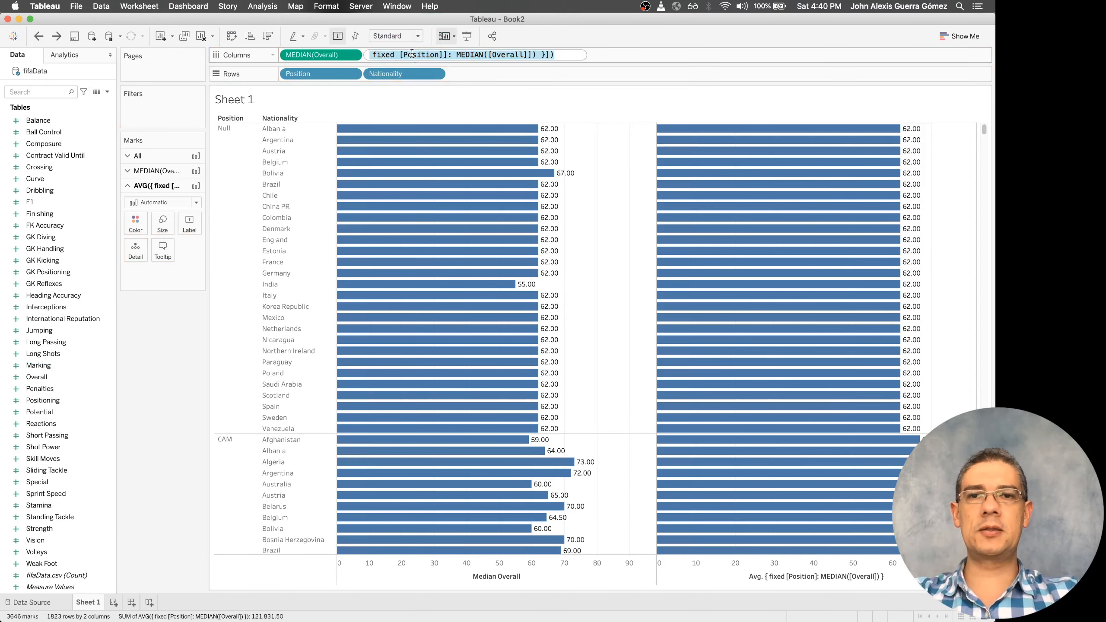
right_click(76, 366)
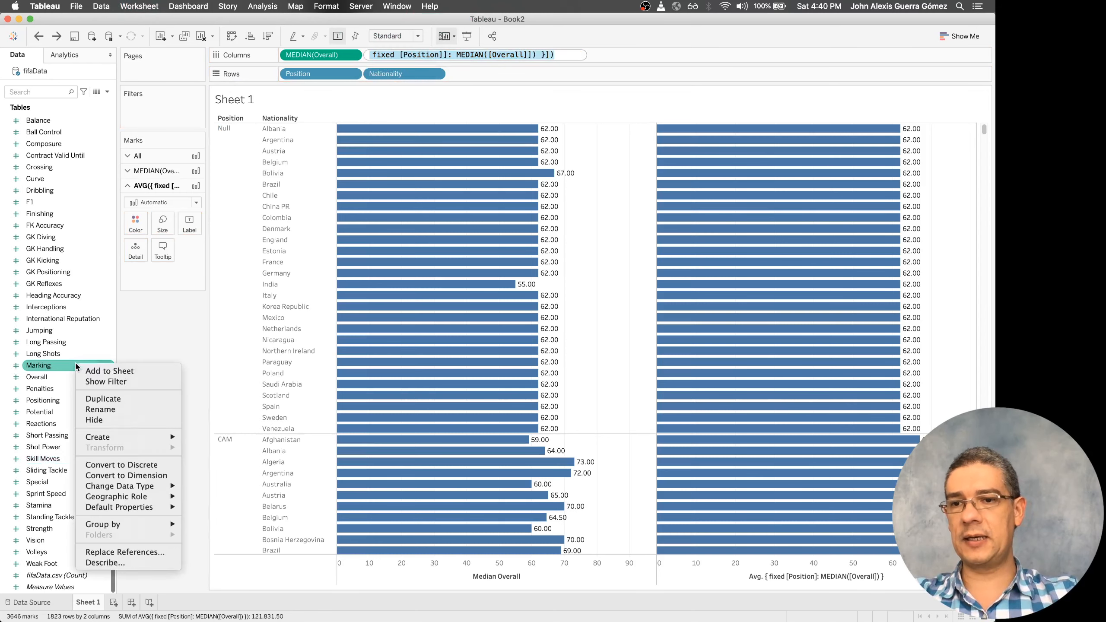
mouse_move(135, 440)
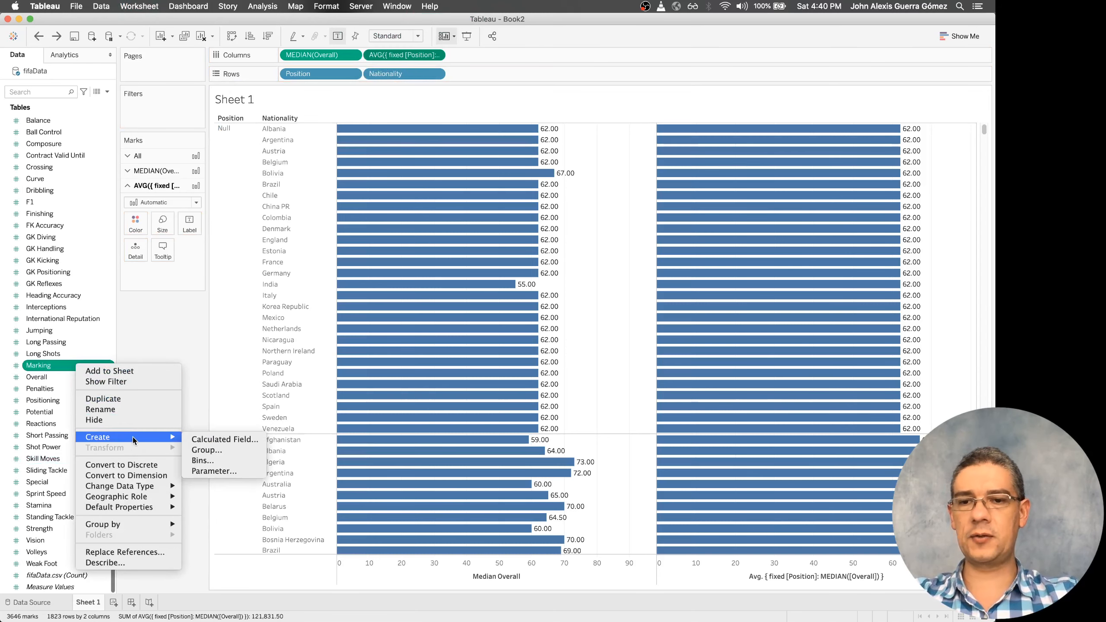
click(191, 439)
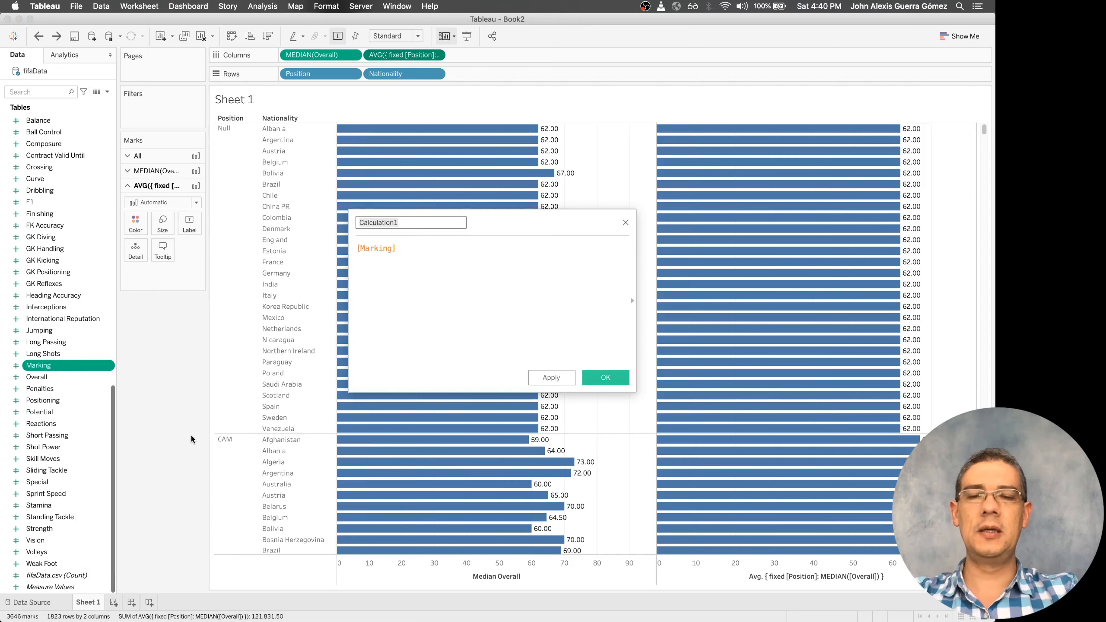
text(Overall by)
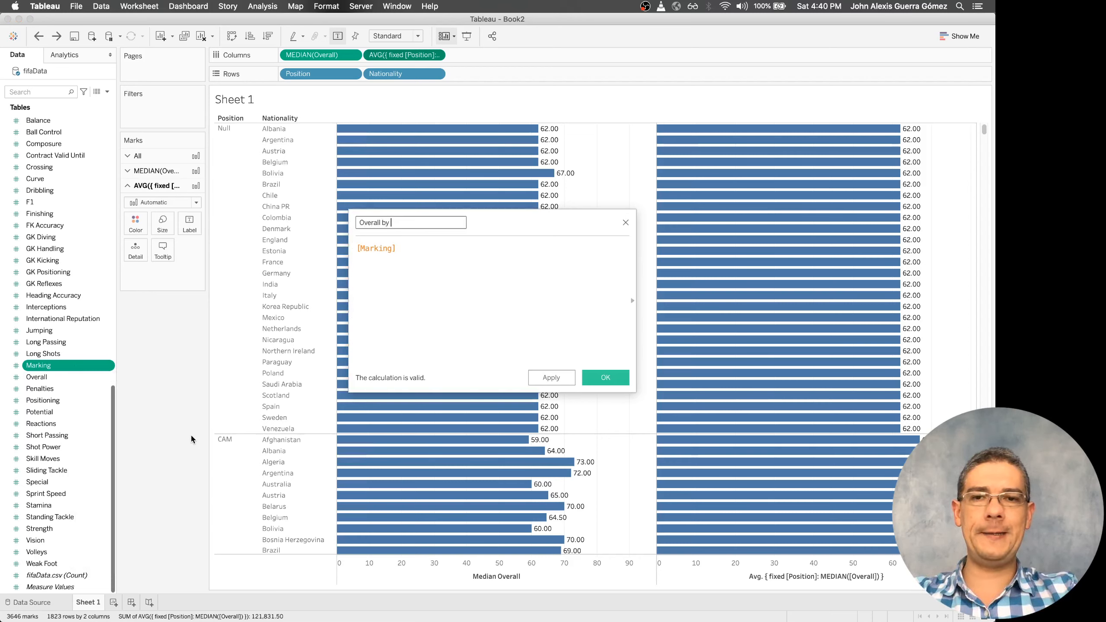
text( Position)
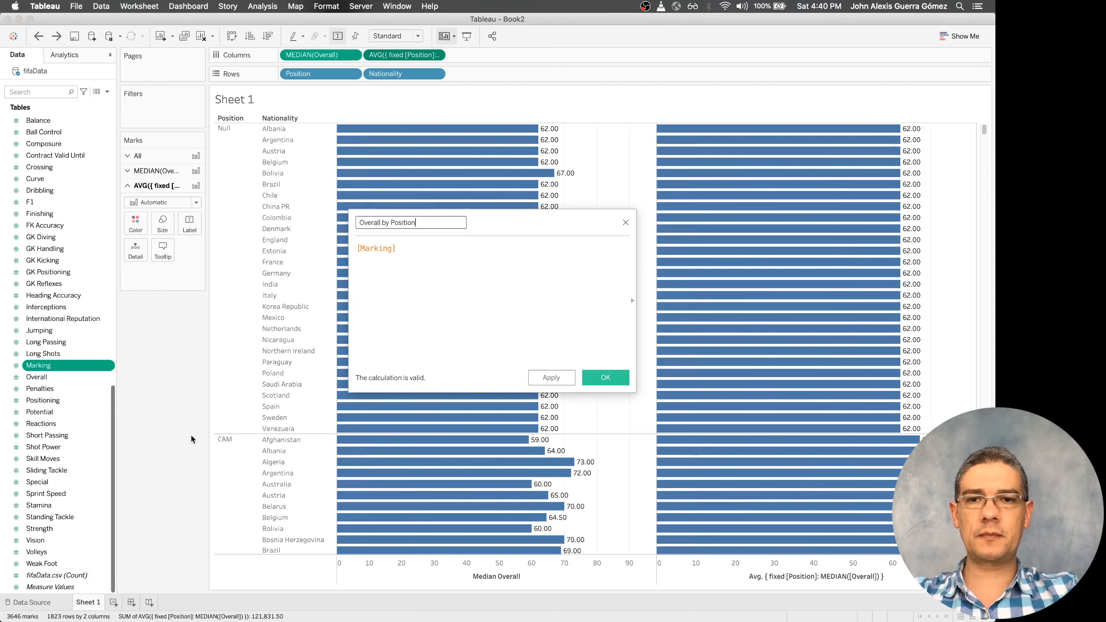
Replace the calculated field's whole expression with the copied AVG([{ fixed [Position]]: MEDIAN([Overall]]) }]) formula
click(461, 289)
key(super+a)
text(AVG([{ fixed [Position]]: MEDIAN([Overall]]) }]))
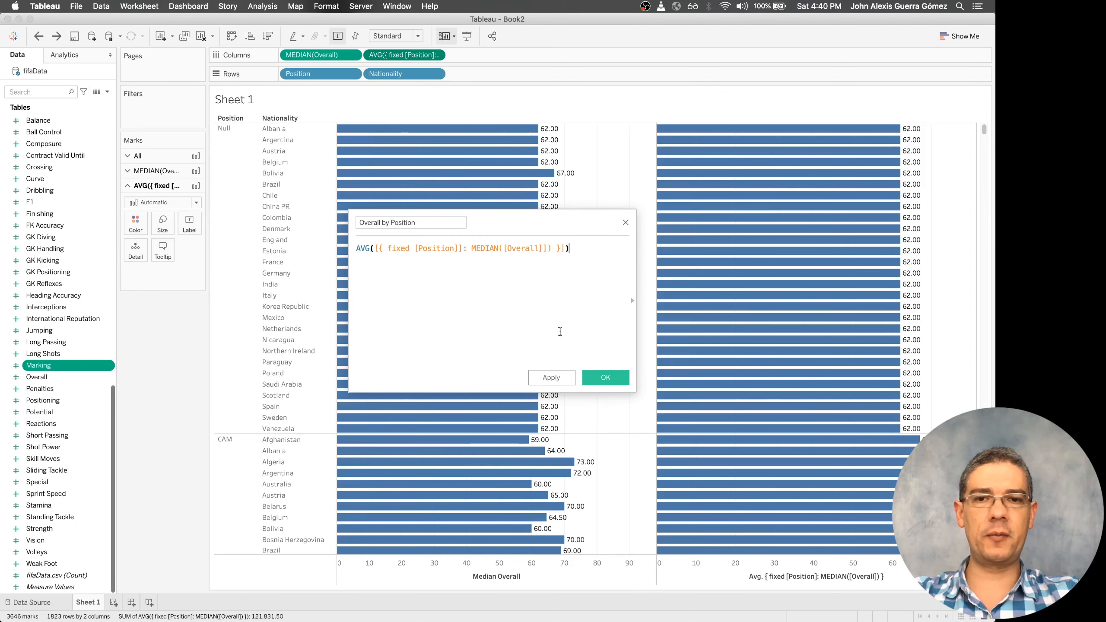
Strip the outer AVG([ and its closing ]) from the calculation, leaving only the braced fixed expression
key(super+Left)
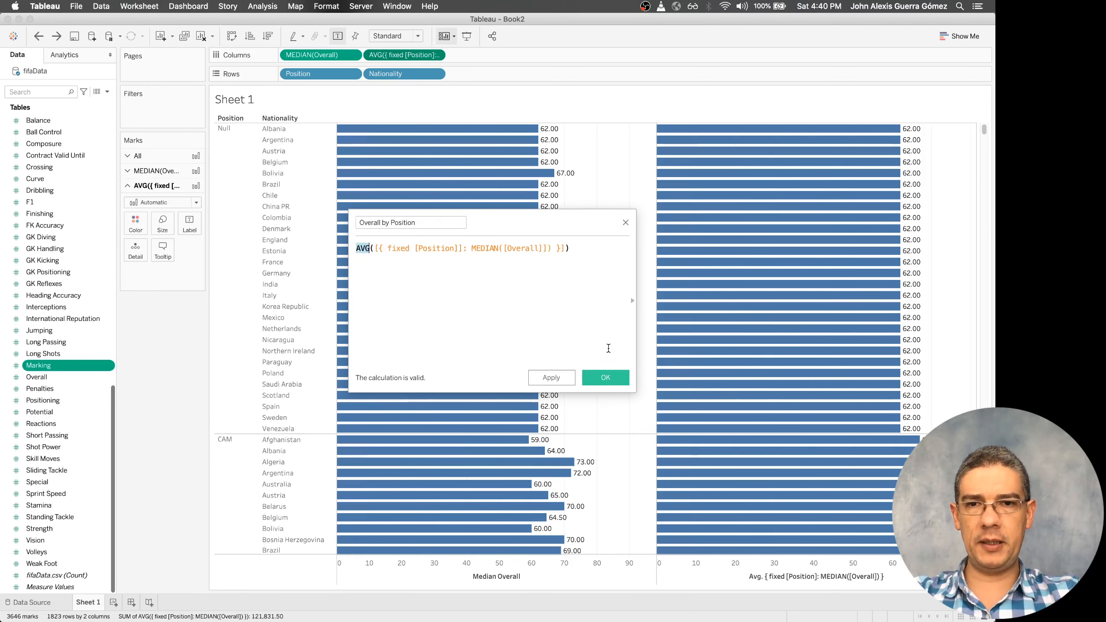
key(shift+Right)
key(shift+Right)
key(shift+Right)
key(shift+Right)
key(BackSpace)
key(Delete)
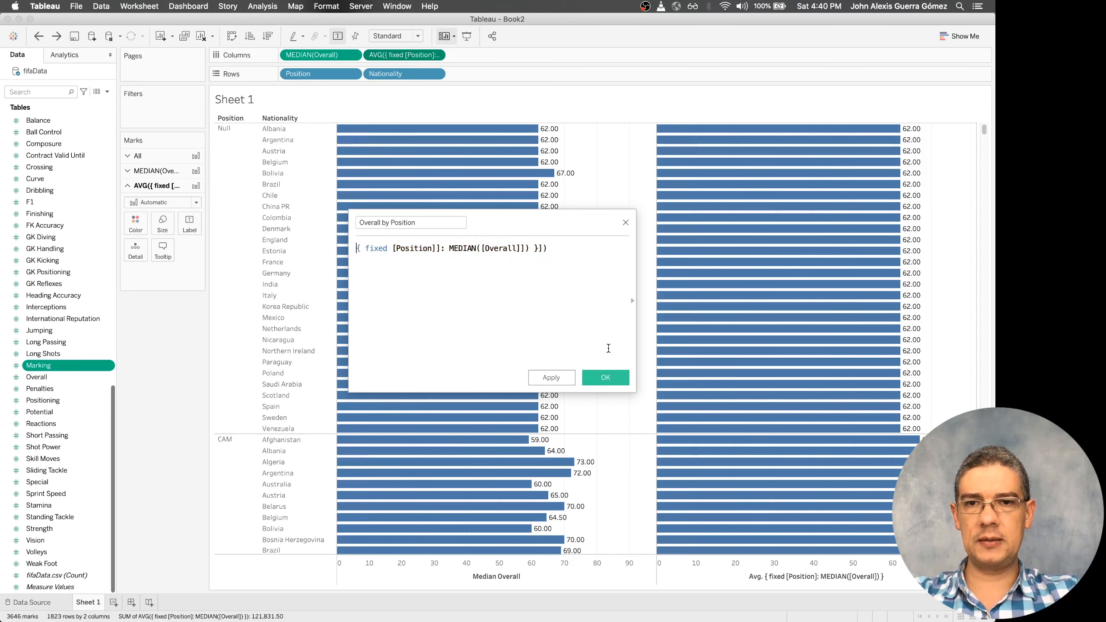
key(super+Right)
key(BackSpace)
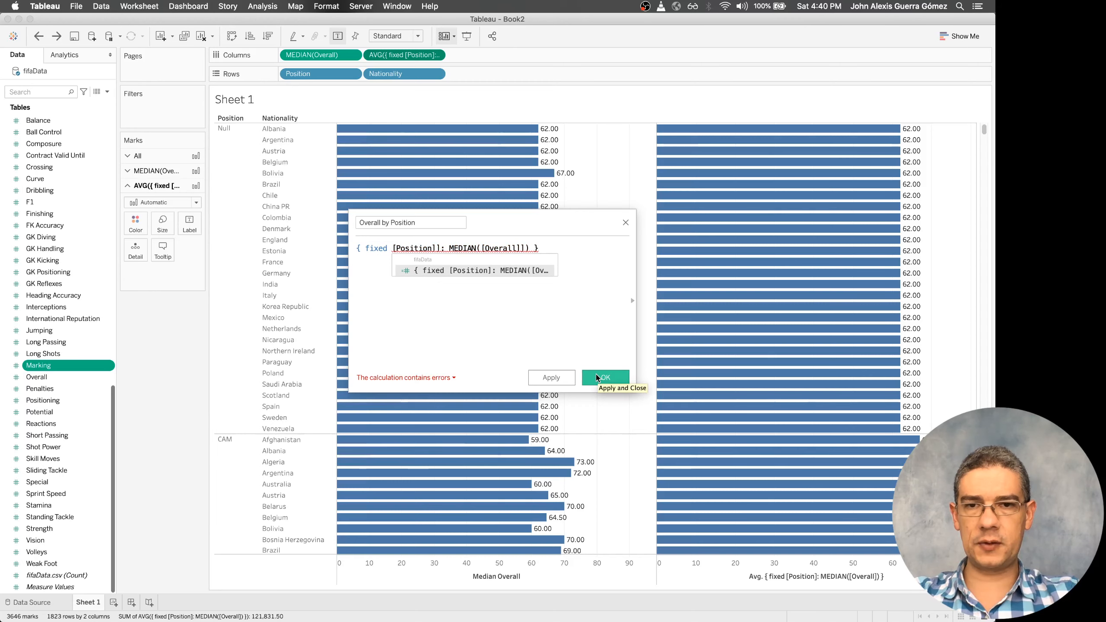
Remove the extra closing bracket after [Position] in the calculation
click(609, 288)
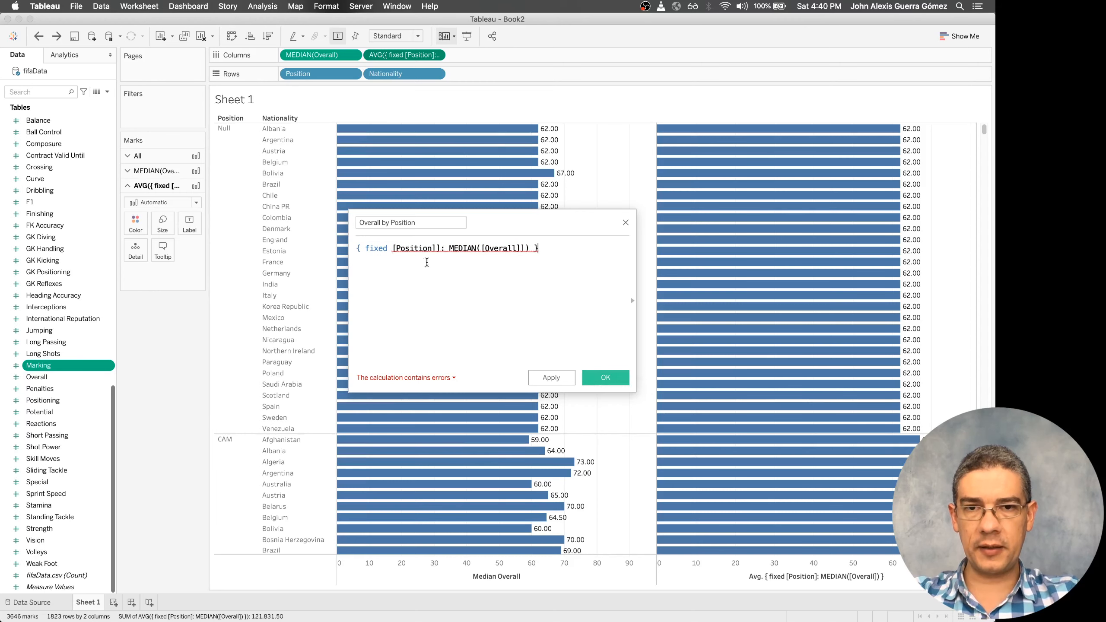
click(437, 248)
key(BackSpace)
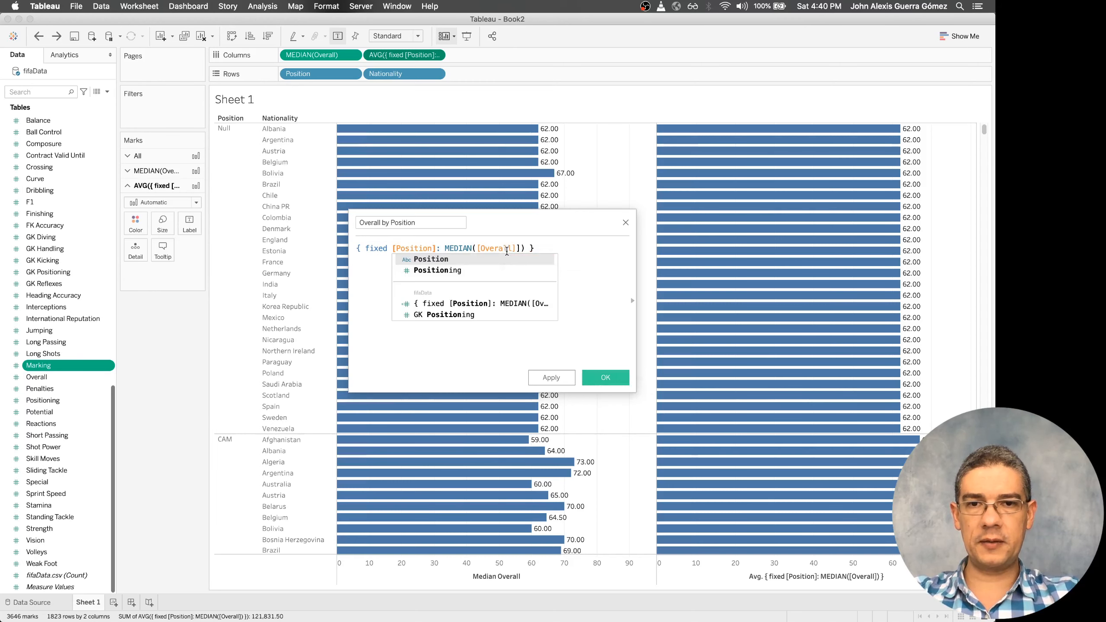
click(599, 241)
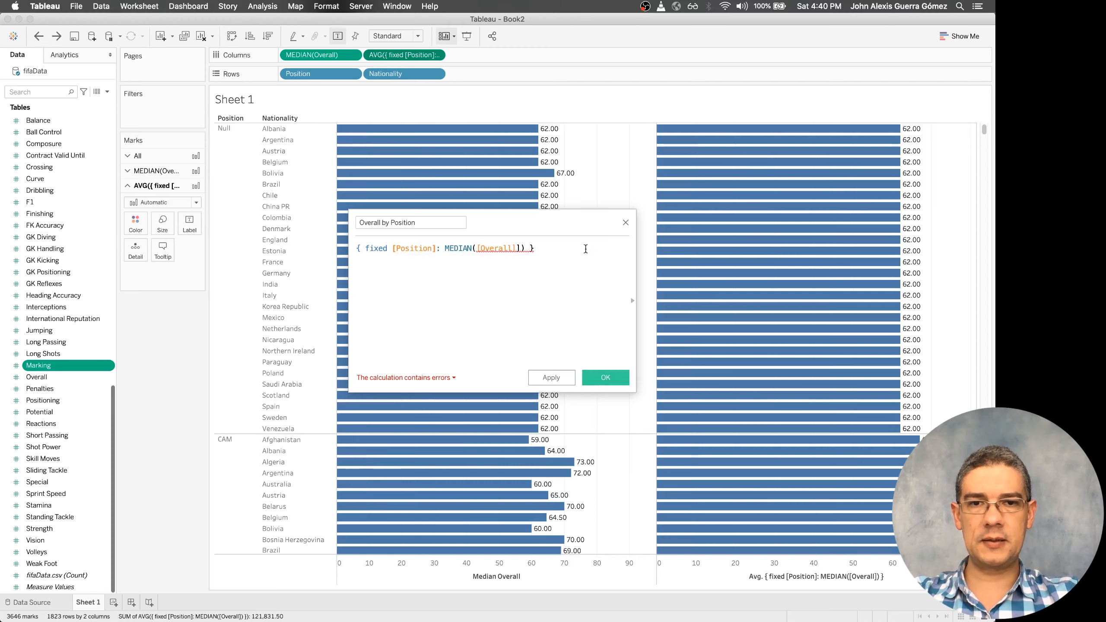
Remove the extra closing bracket after [Overall] in the Overall by Position calculation and save the field
click(526, 249)
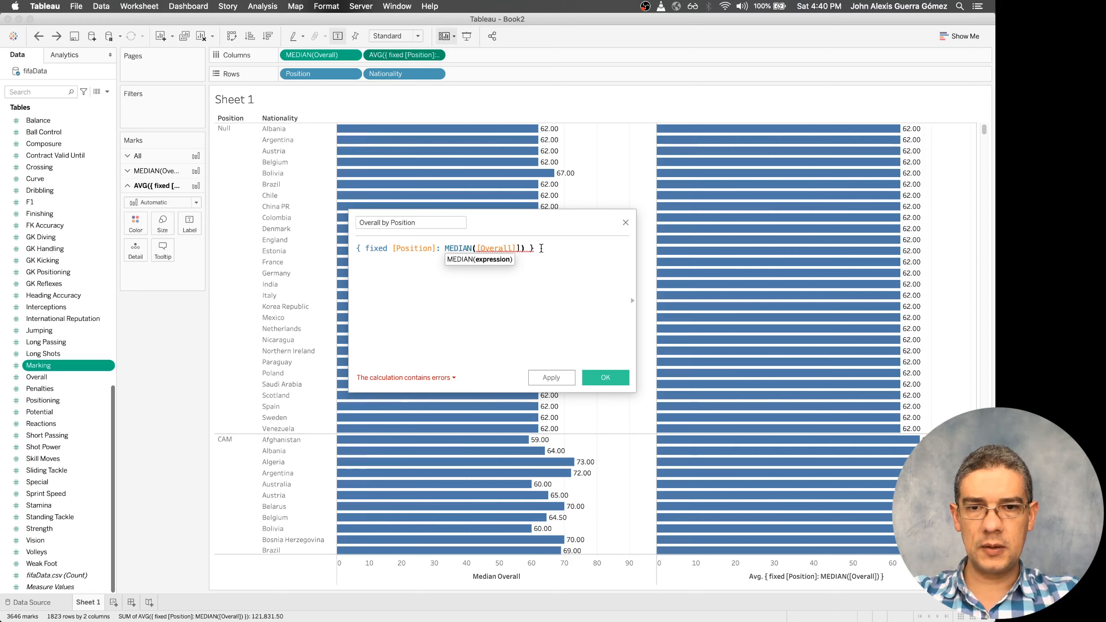
click(441, 379)
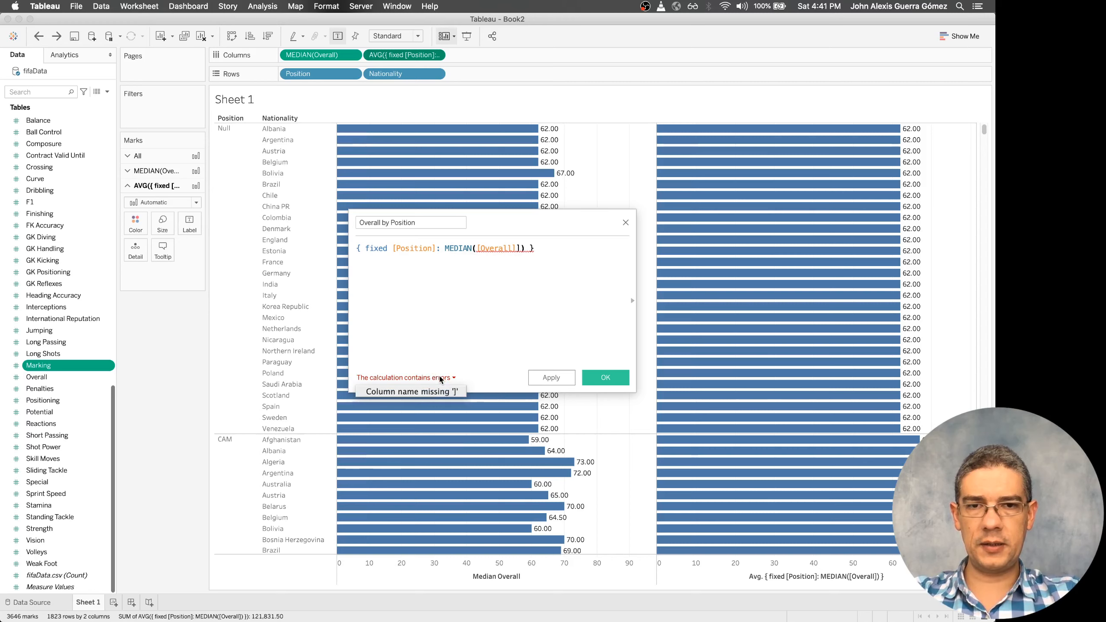
click(490, 250)
click(521, 246)
key(BackSpace)
text())
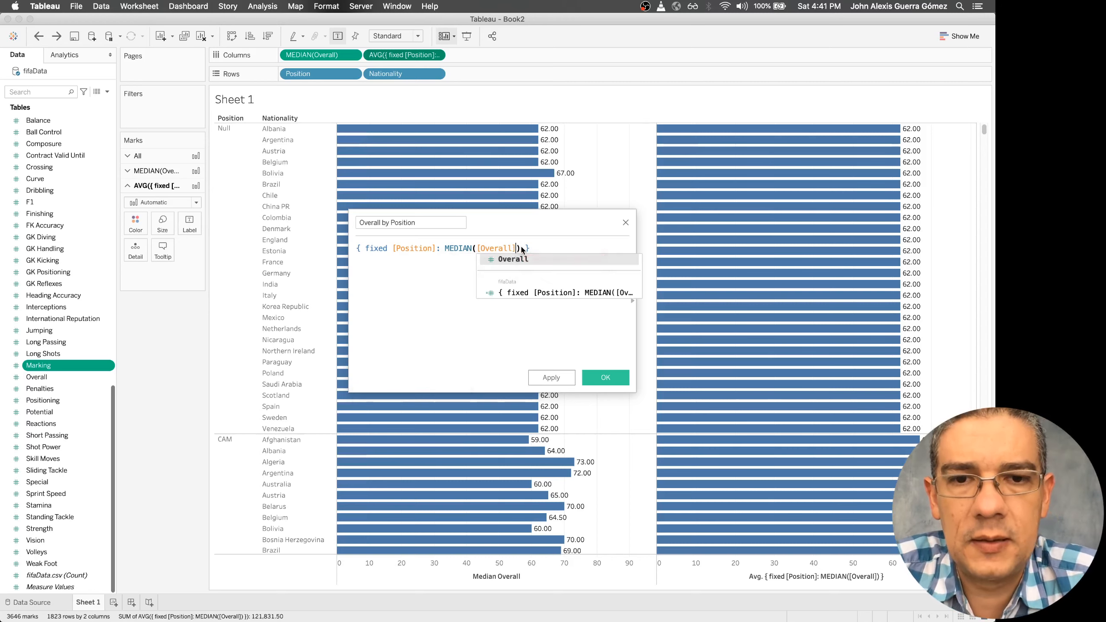
click(561, 245)
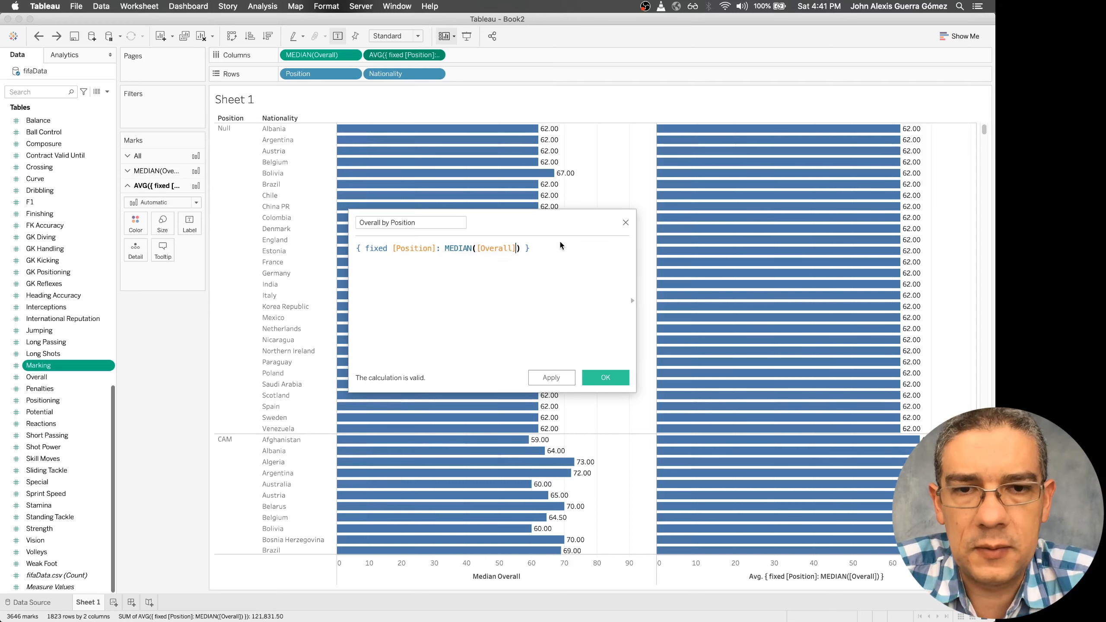
click(605, 378)
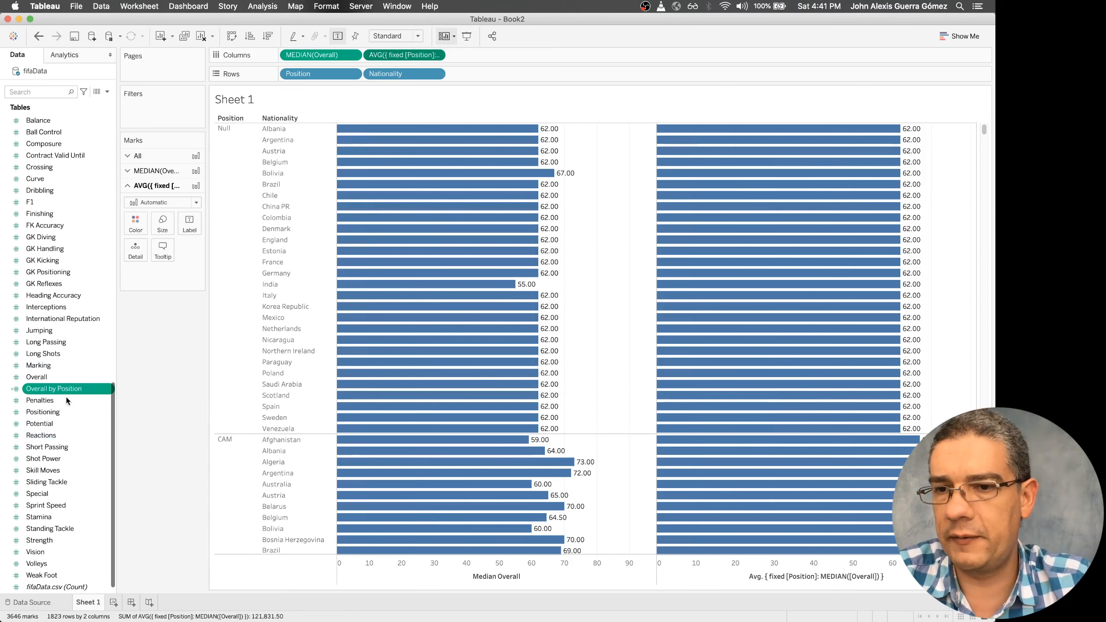
Replace the averaged fixed median measure on Columns with the Overall by Position field
drag(70, 394, 407, 59)
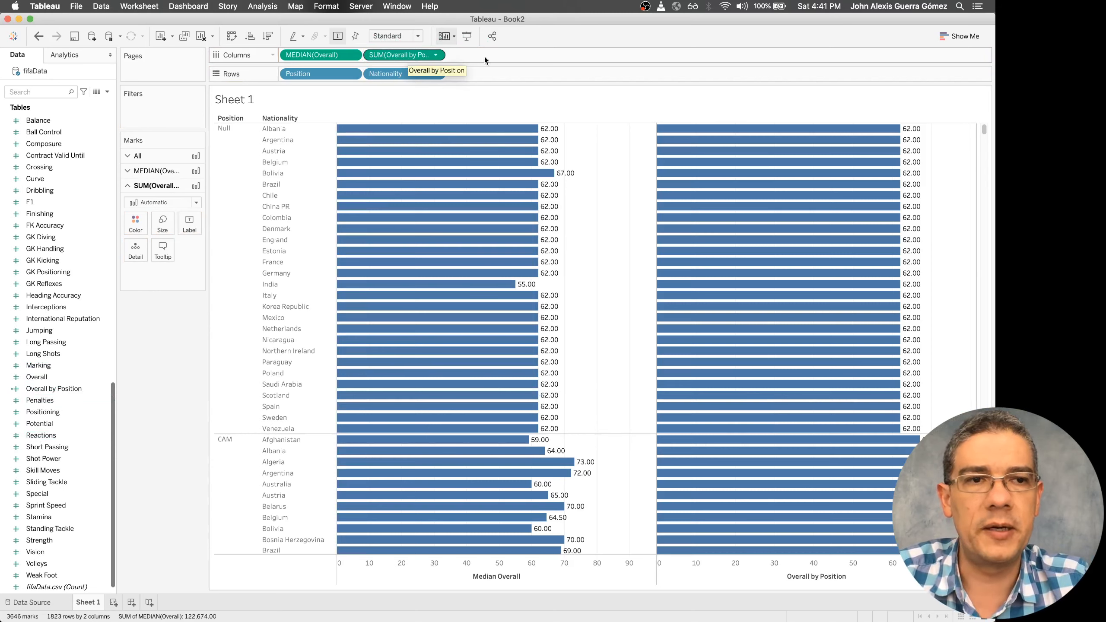
mouse_move(901, 288)
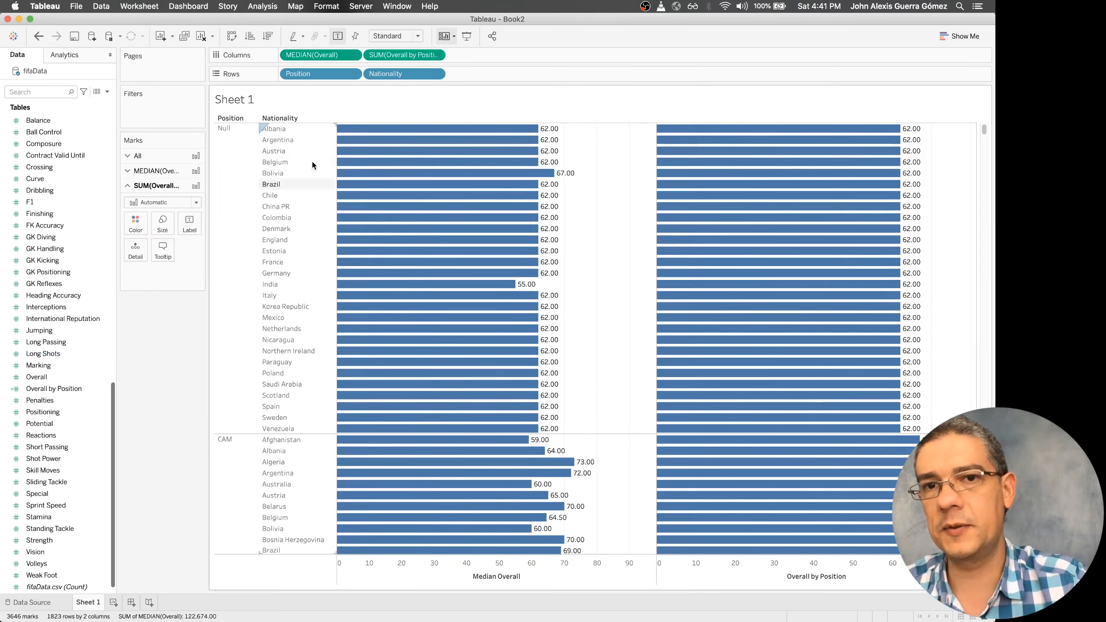
Add Overall by Position as a third Columns measure and rewrite its expression as Median([Overall])- [Overall by Position]
drag(99, 395, 541, 56)
double_click(487, 57)
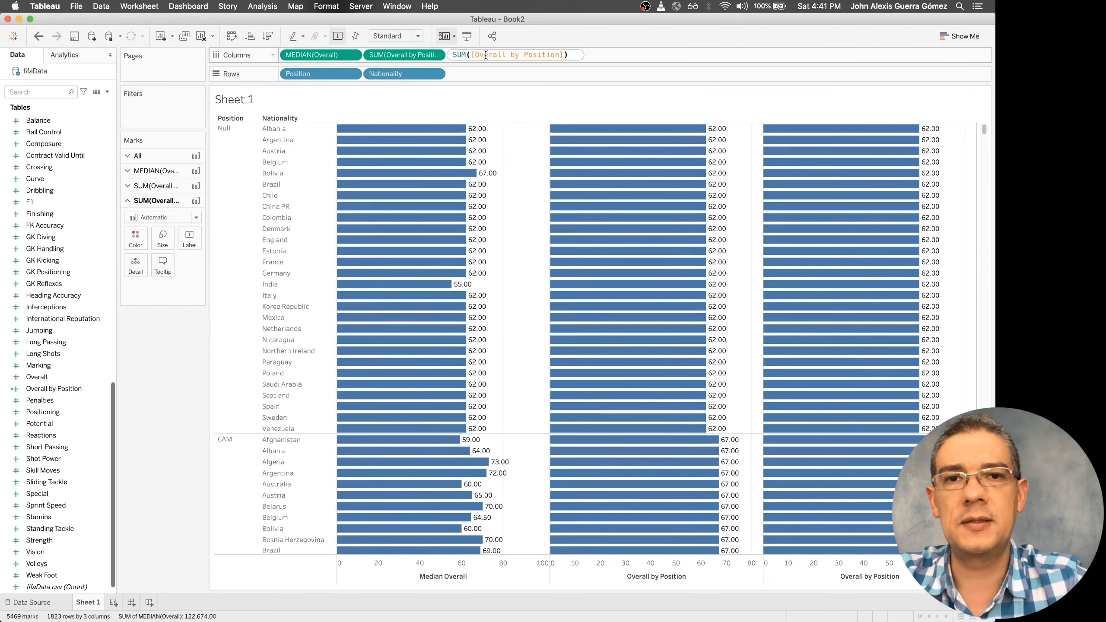
key(super+a)
text(Median()
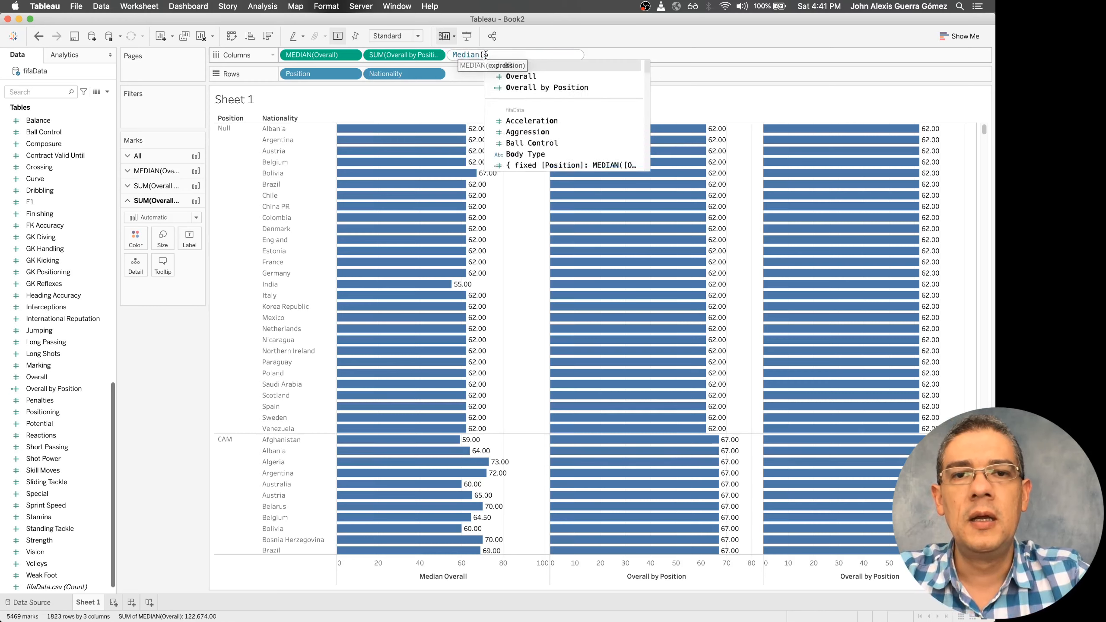
text([Overall]))
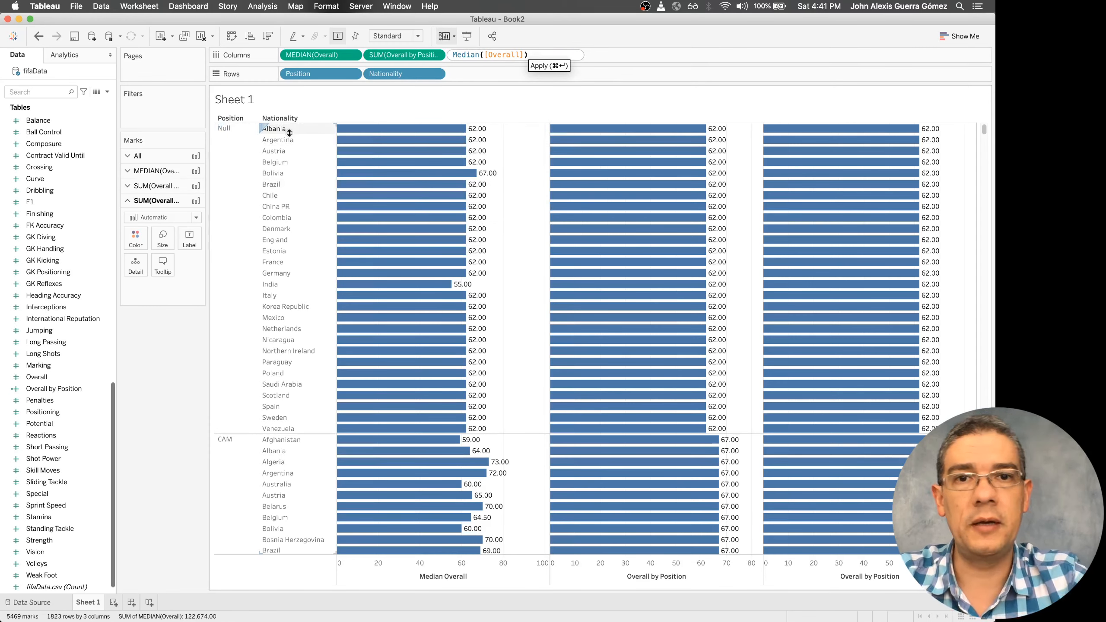
text(- )
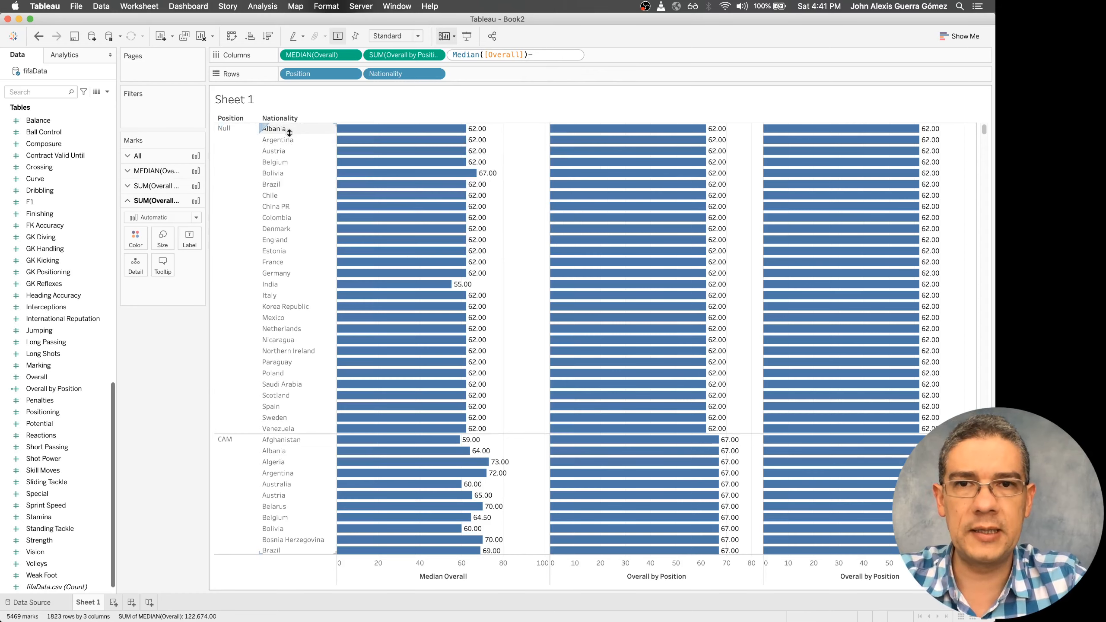
text([Overall by Position])
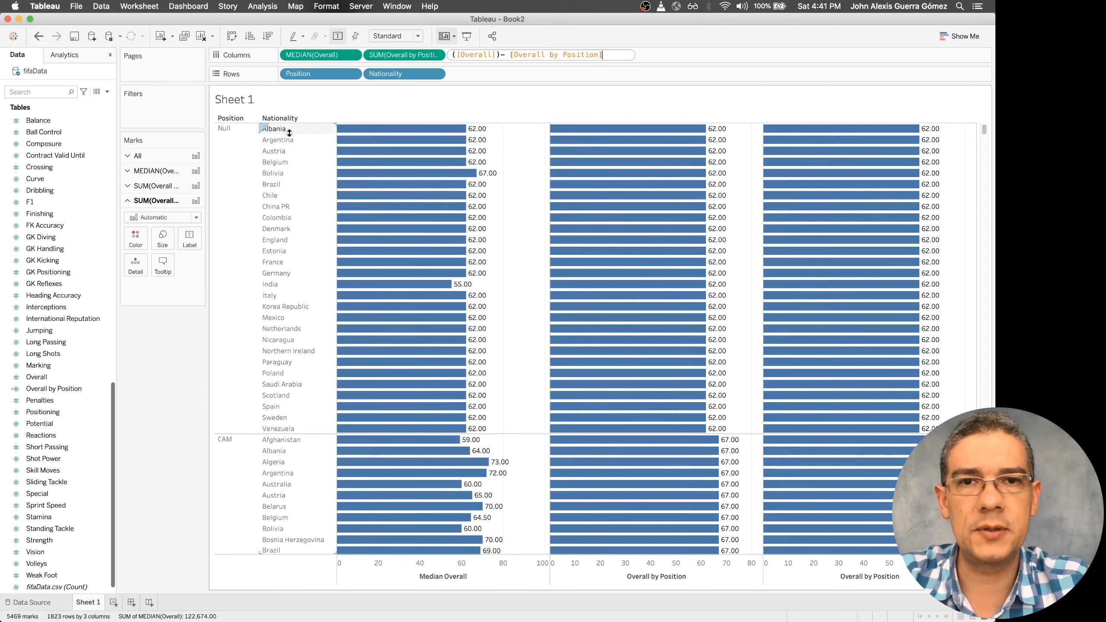
key(Return)
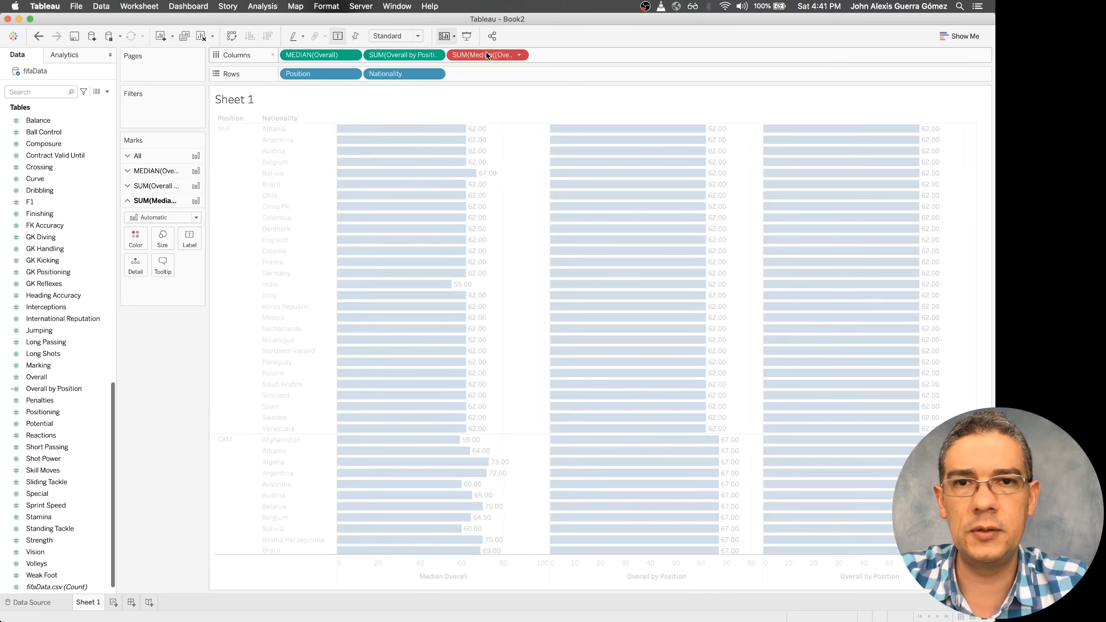
Strip the Median function from the third measure, leaving [Overall]- [Overall by Position], and aggregate it as an average
double_click(487, 55)
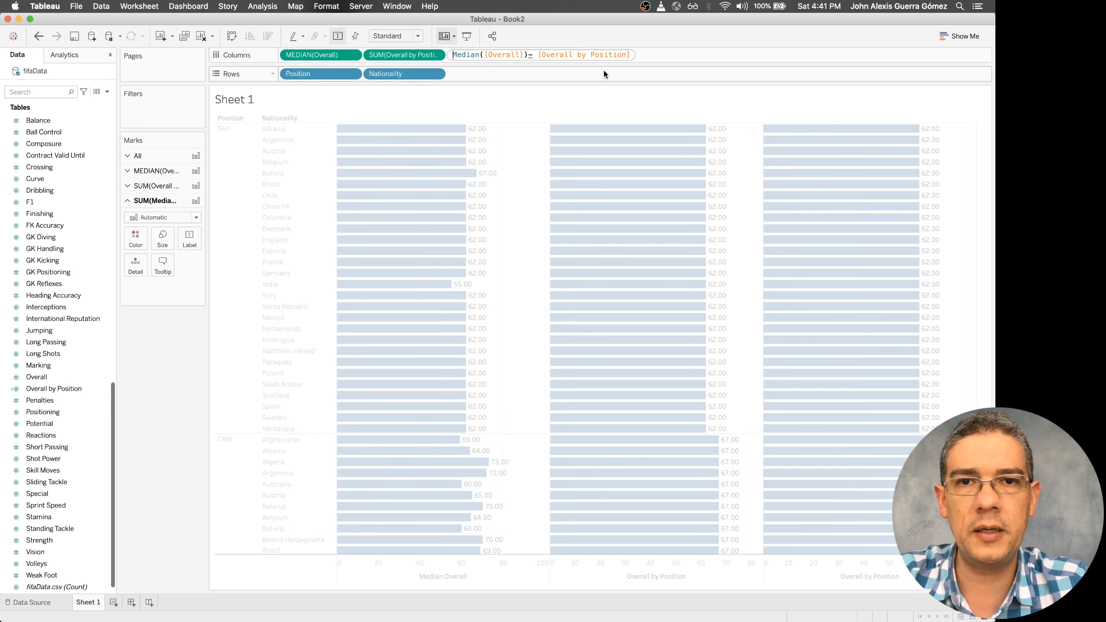
click(485, 54)
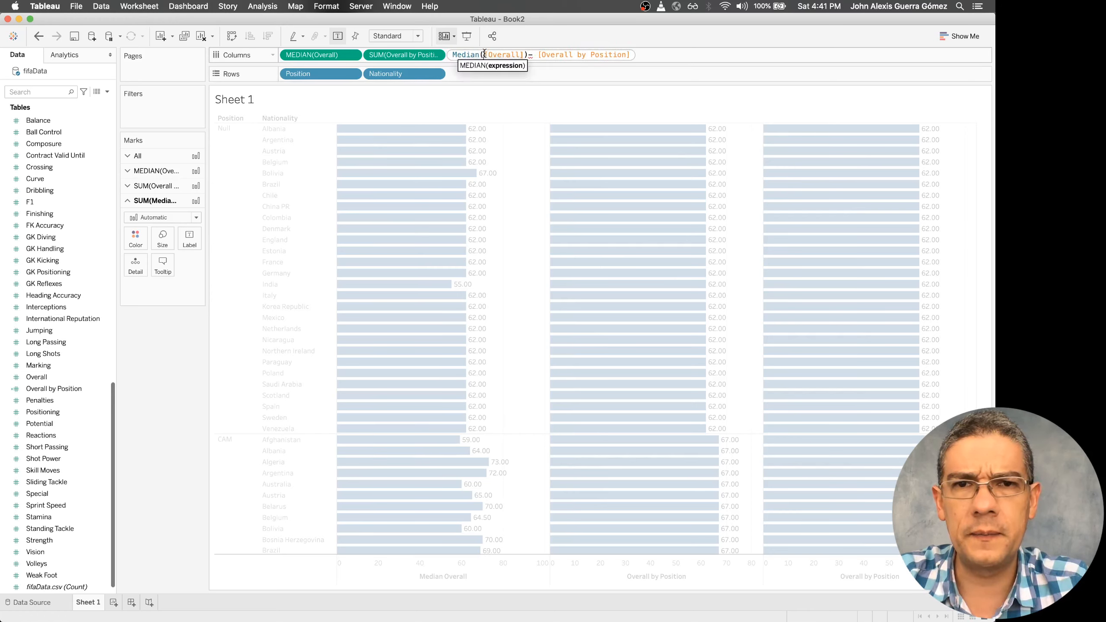
key(BackSpace)
key(BackSpace)
key(BackSpace)
key(BackSpace)
key(BackSpace)
key(BackSpace)
key(BackSpace)
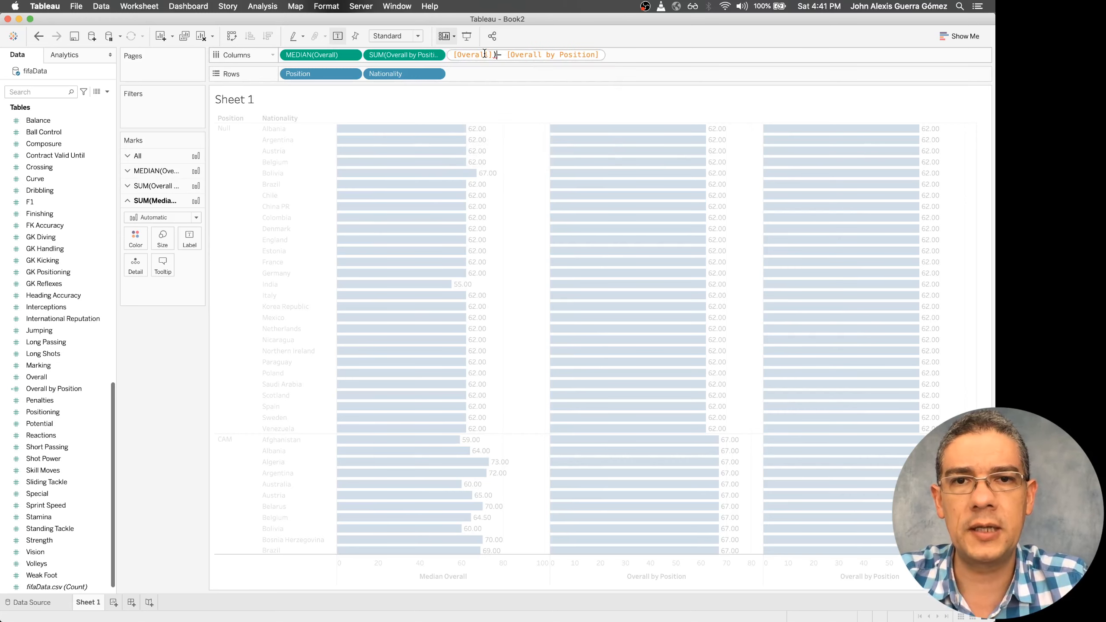
key(BackSpace)
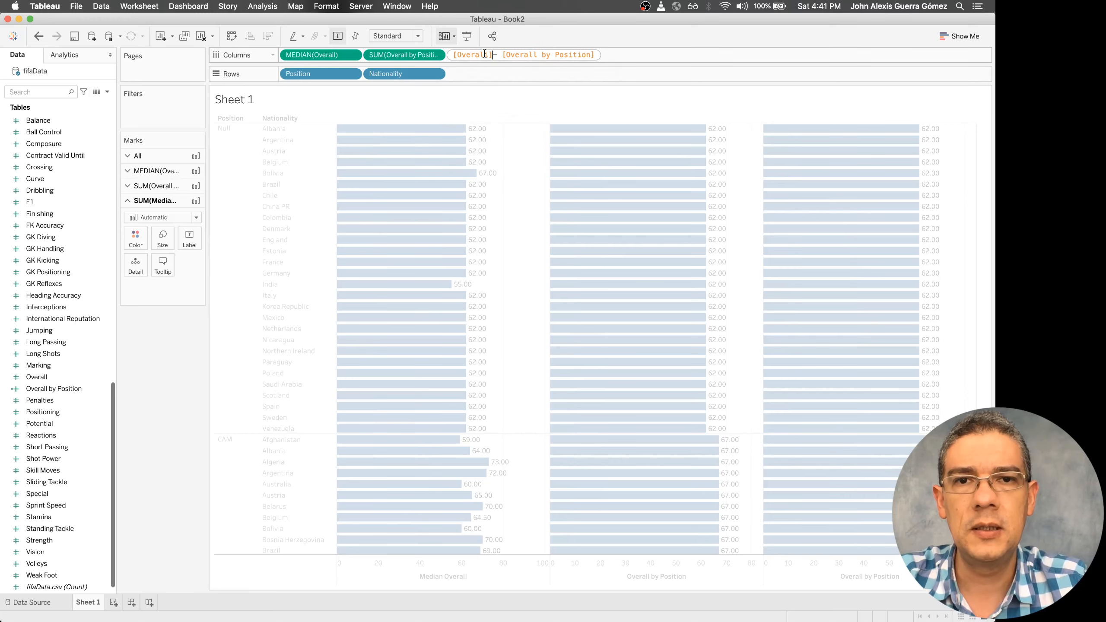
key(Return)
click(519, 55)
click(654, 172)
Sort the nationalities by descending Median Overall and move the averaged difference measure from Columns to Color for all marks
click(473, 577)
scroll(610, 305, down, 7)
click(154, 156)
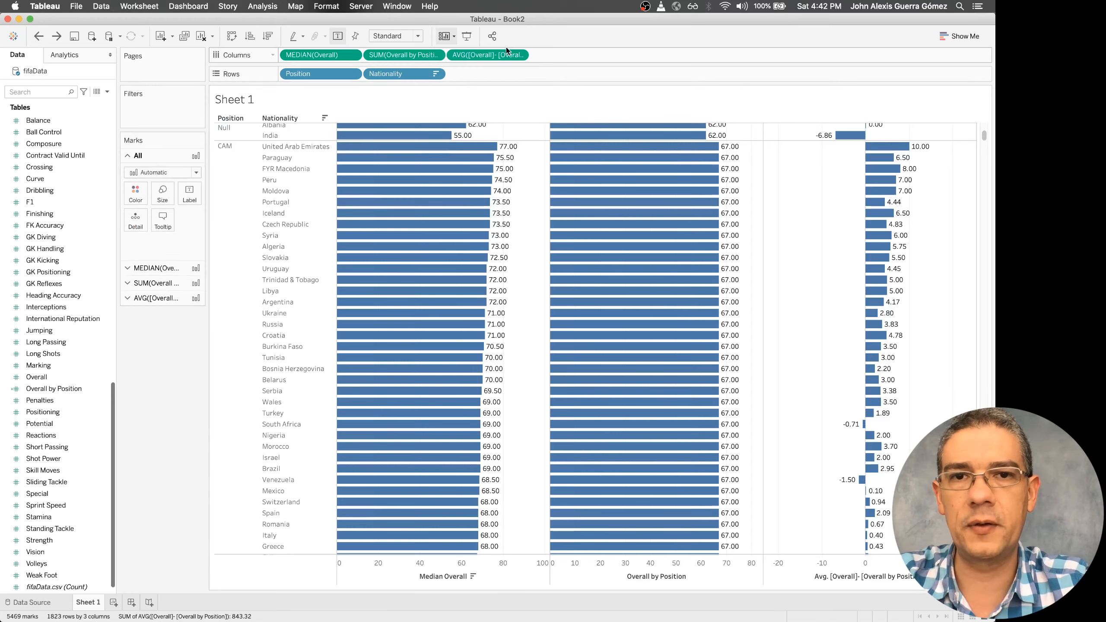
drag(504, 53, 136, 193)
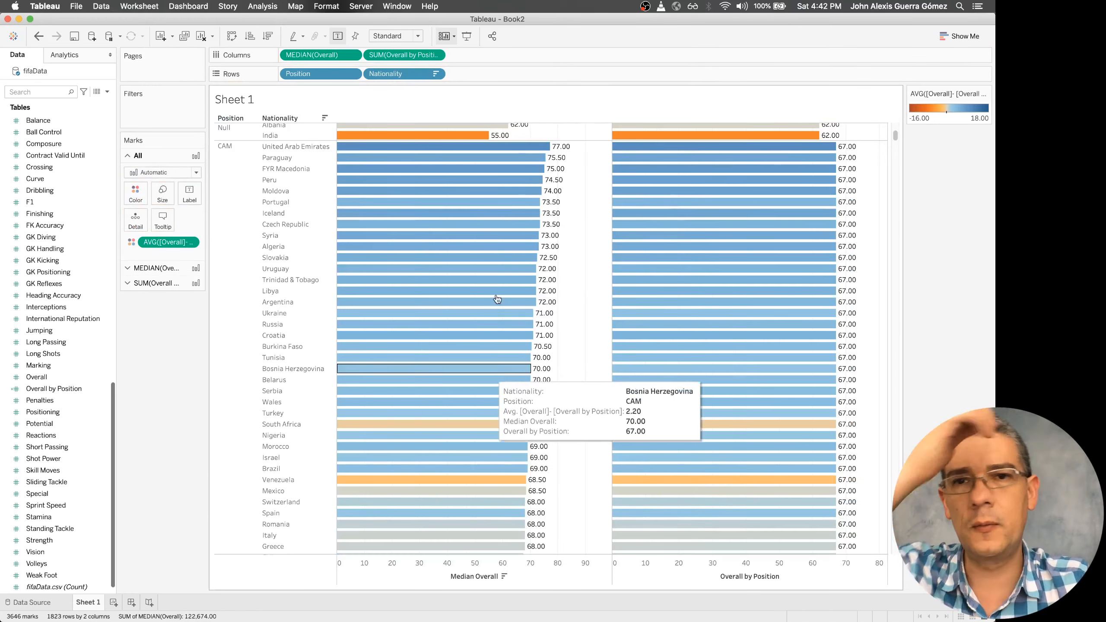
scroll(514, 172, down, 5)
Wrap the Color expression in a median function so it reads median([Overall] - [Overall by Position])
double_click(166, 243)
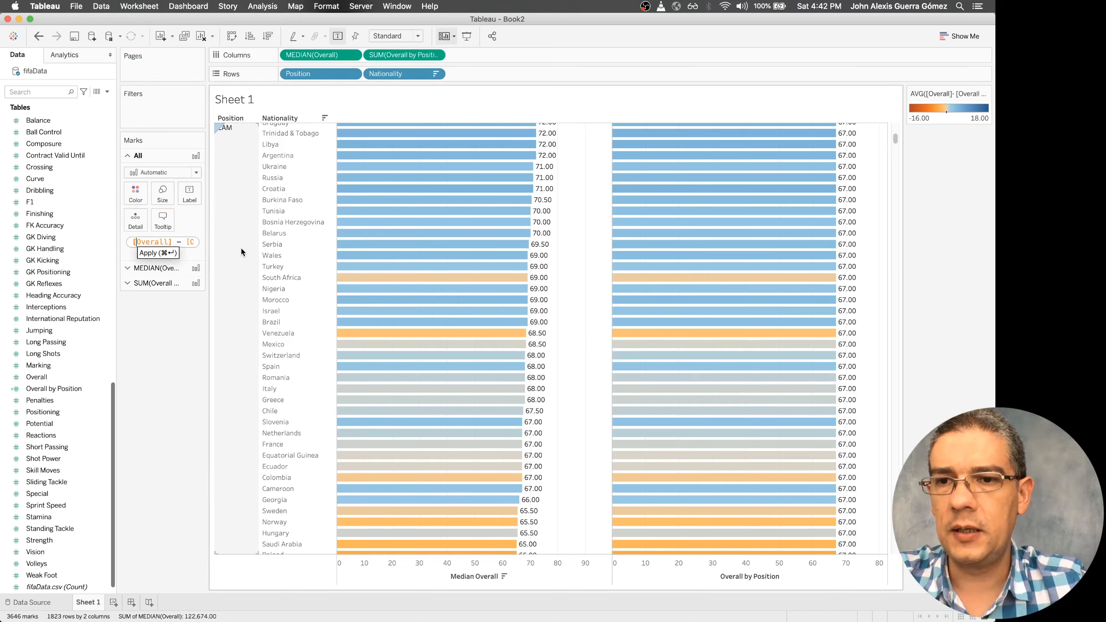
key(Home)
text(Median(()
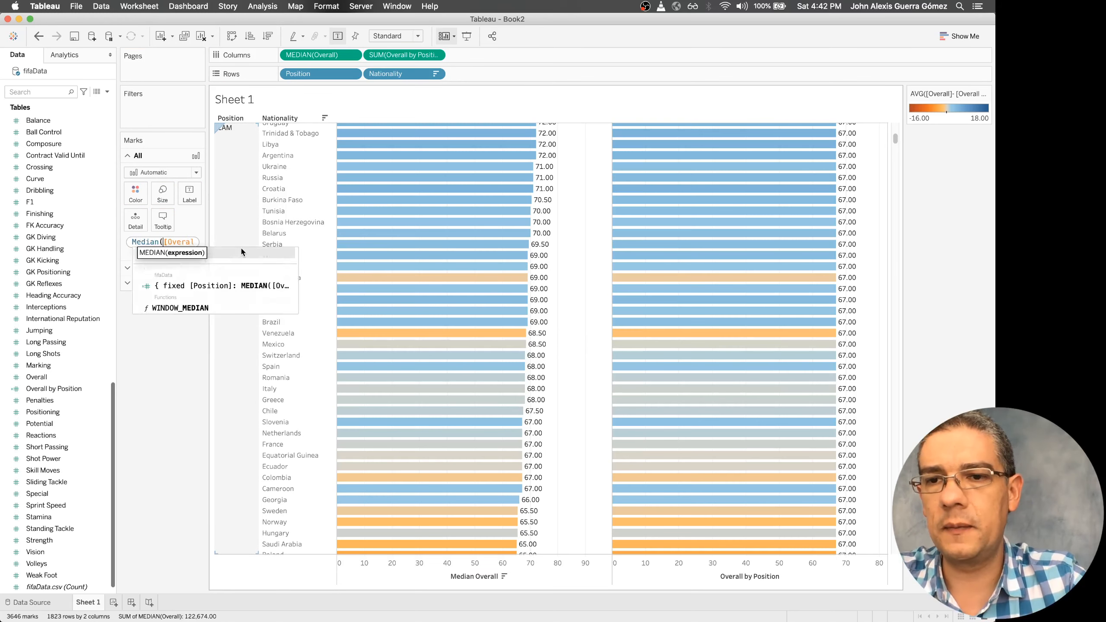
key(BackSpace)
key(BackSpace)
key(BackSpace)
key(BackSpace)
key(BackSpace)
key(BackSpace)
key(BackSpace)
key(BackSpace)
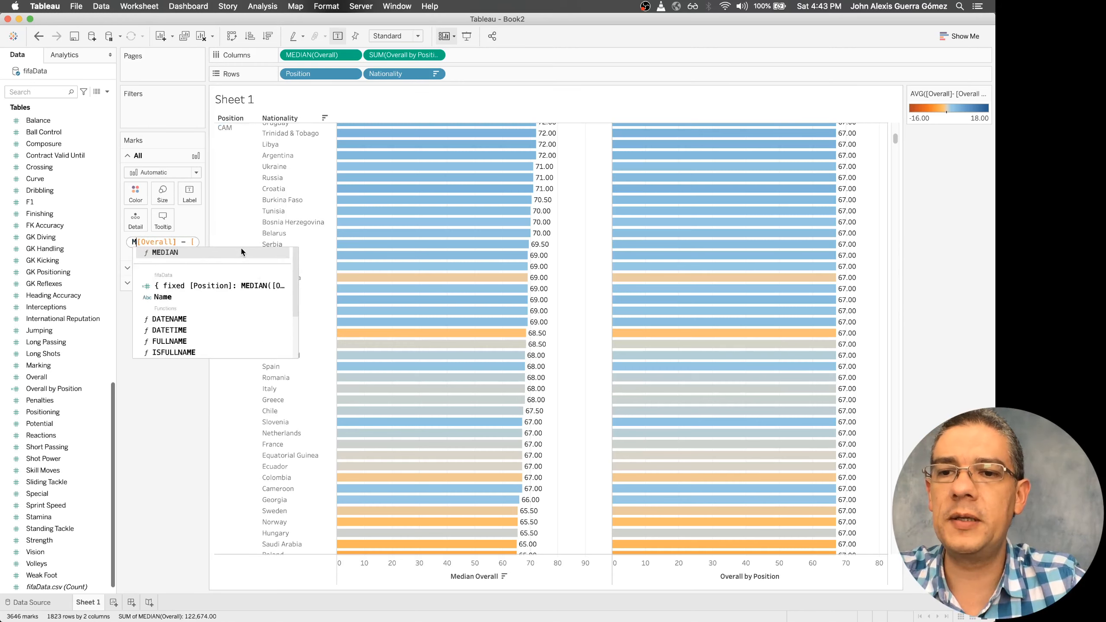
text(m)
text(edian()
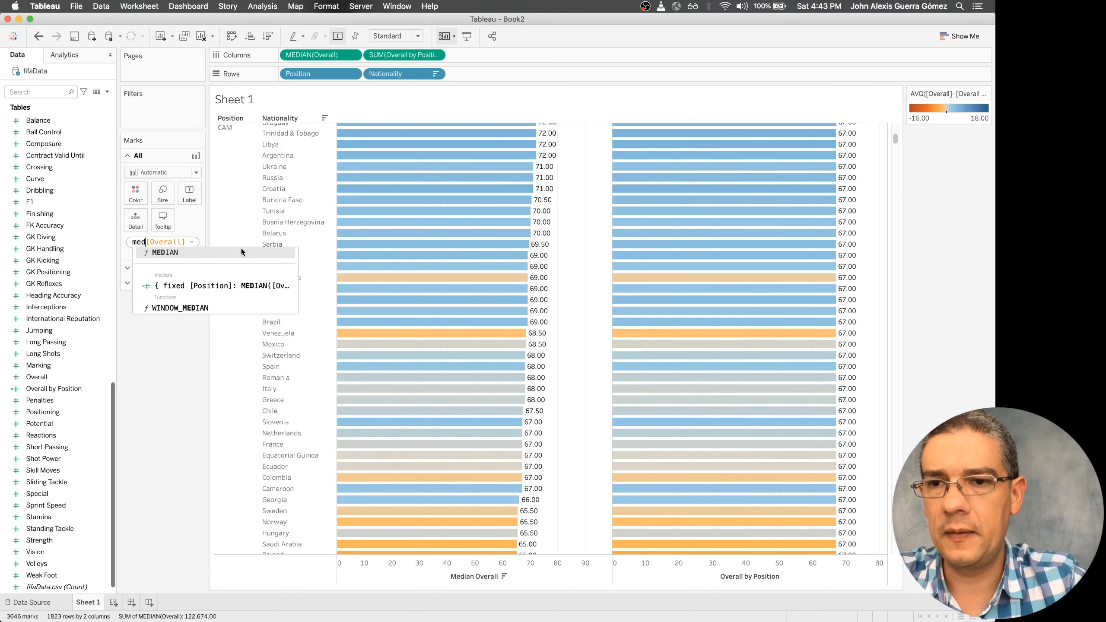
key(End)
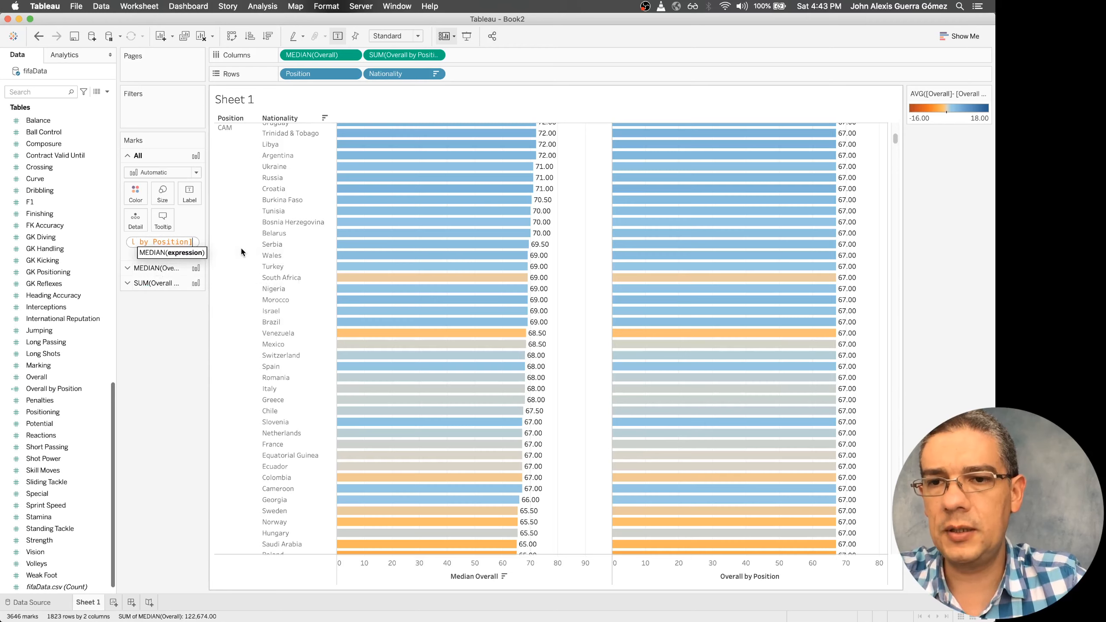
text())
key(Return)
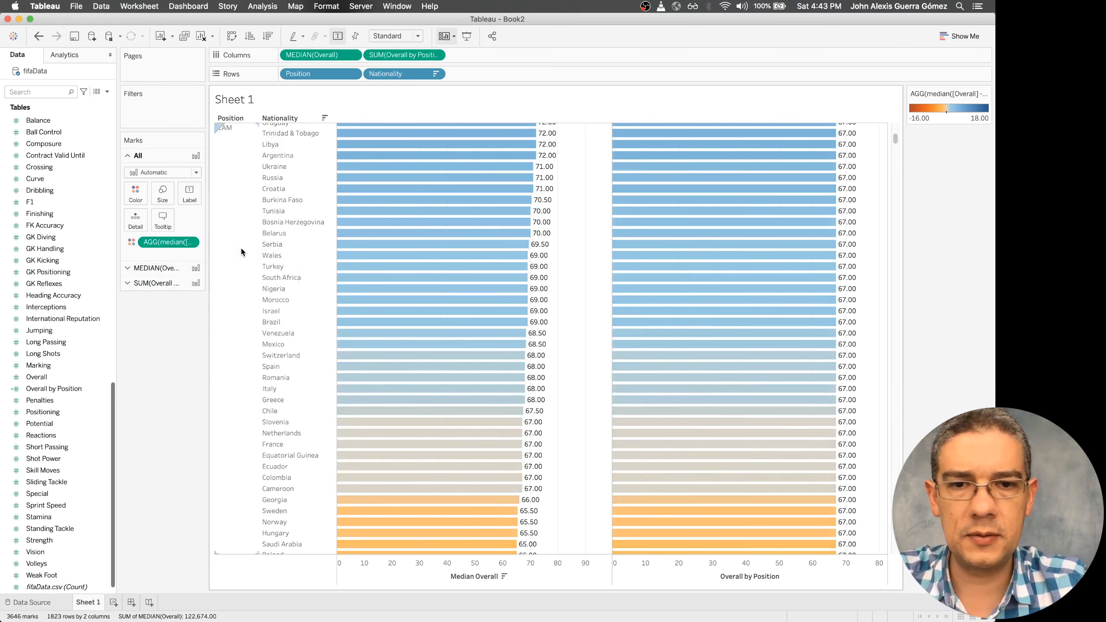
scroll(483, 298, up, 5)
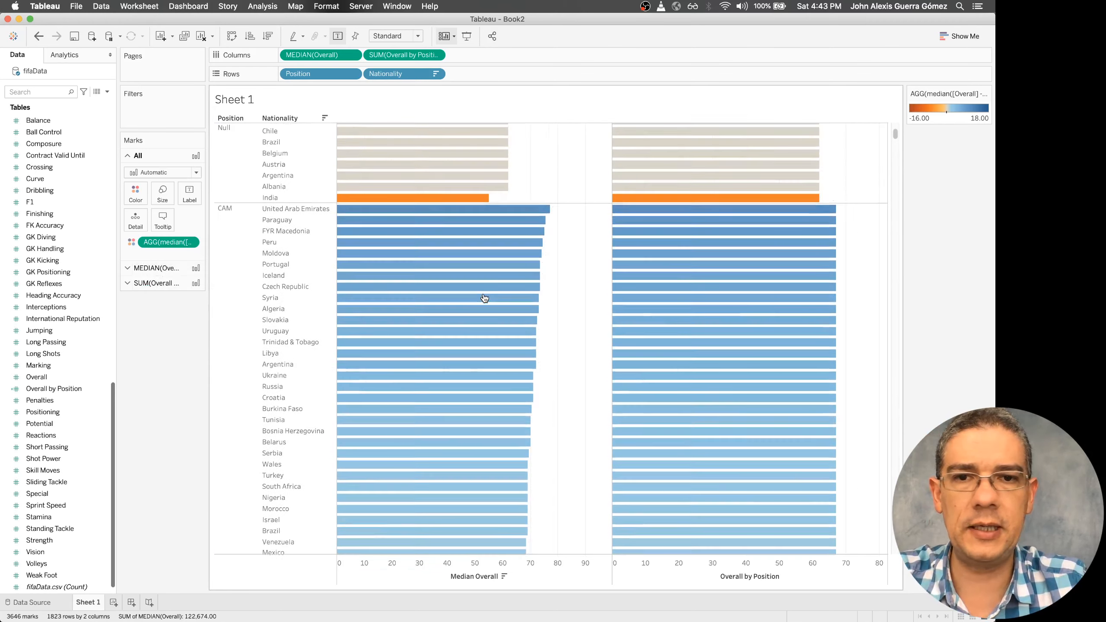
scroll(485, 298, up, 2)
drag(403, 55, 403, 102)
scroll(563, 414, down, 10)
scroll(563, 413, up, 10)
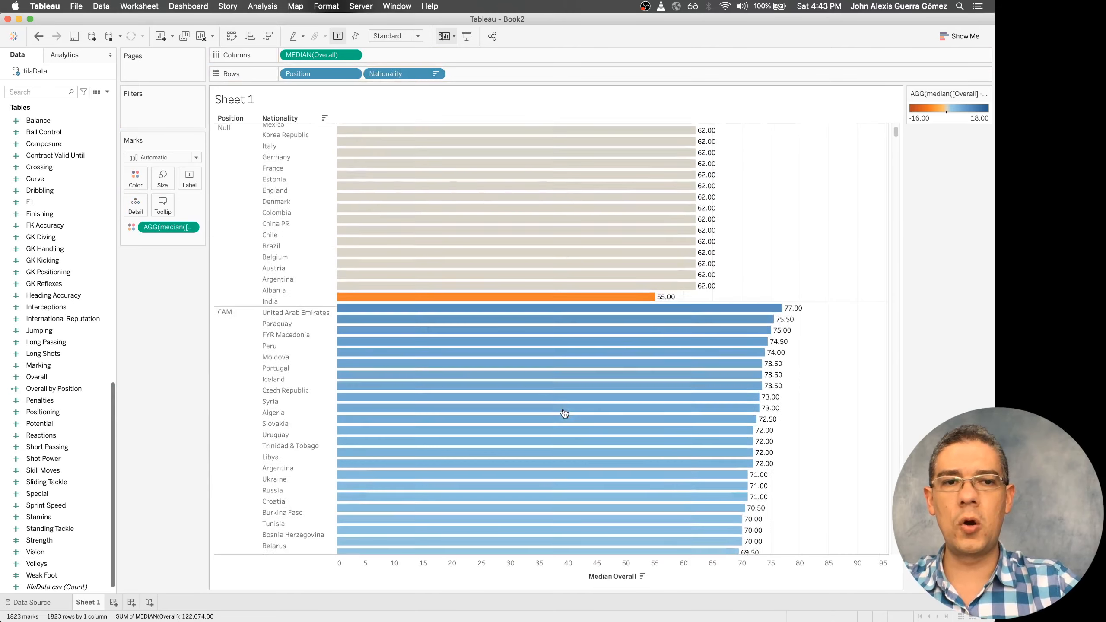
key(super+z)
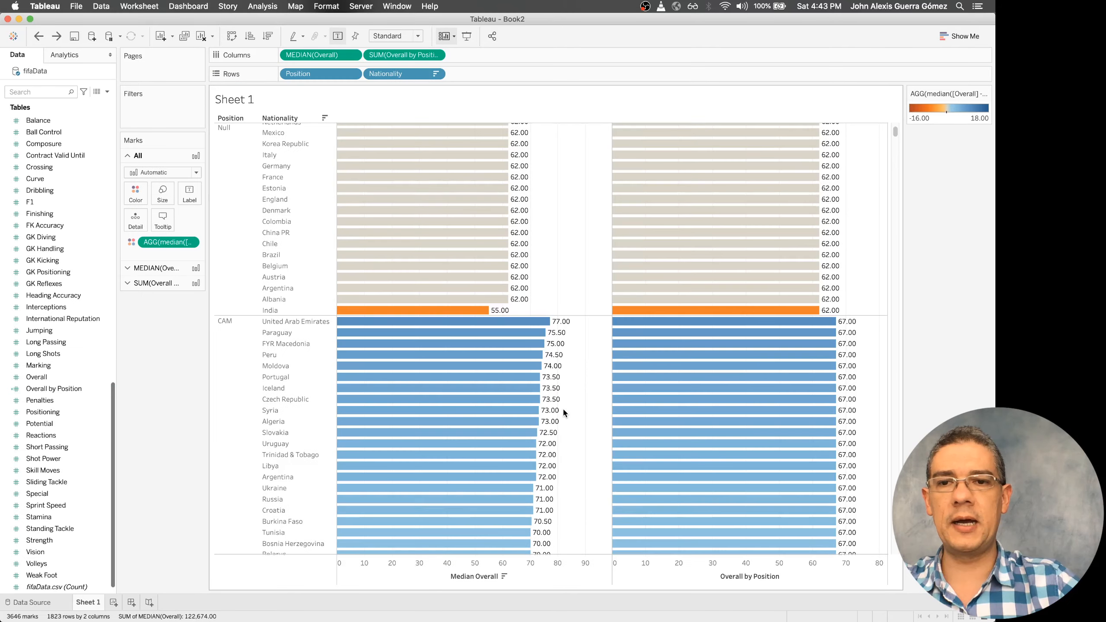
Put Overall by Position on a dual axis with Median Overall and set the Median Overall marks to bars
right_click(420, 56)
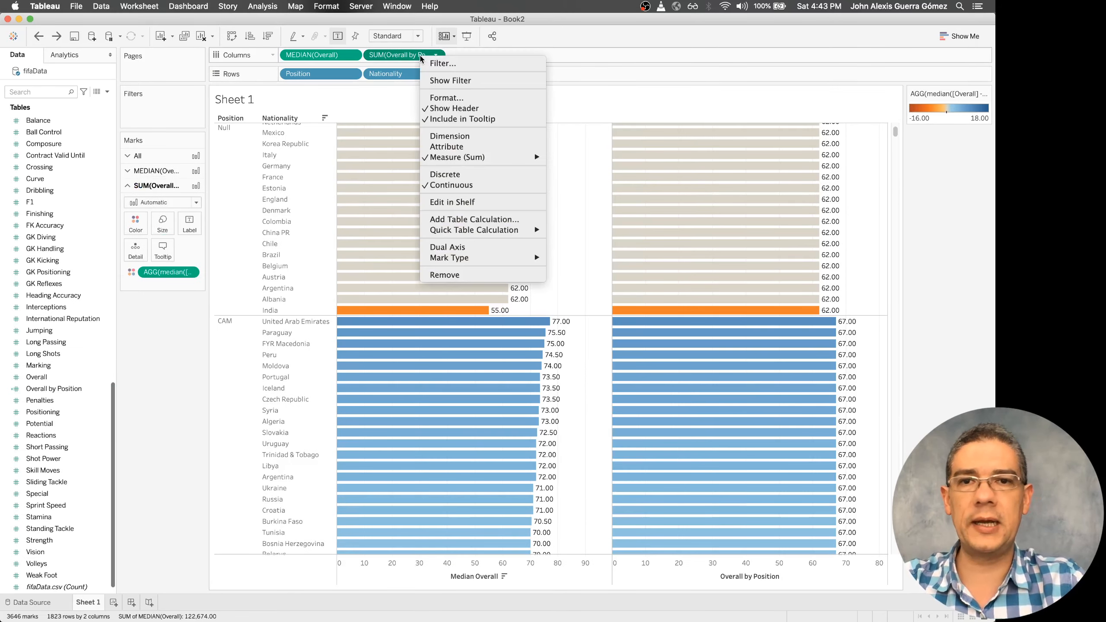
click(499, 248)
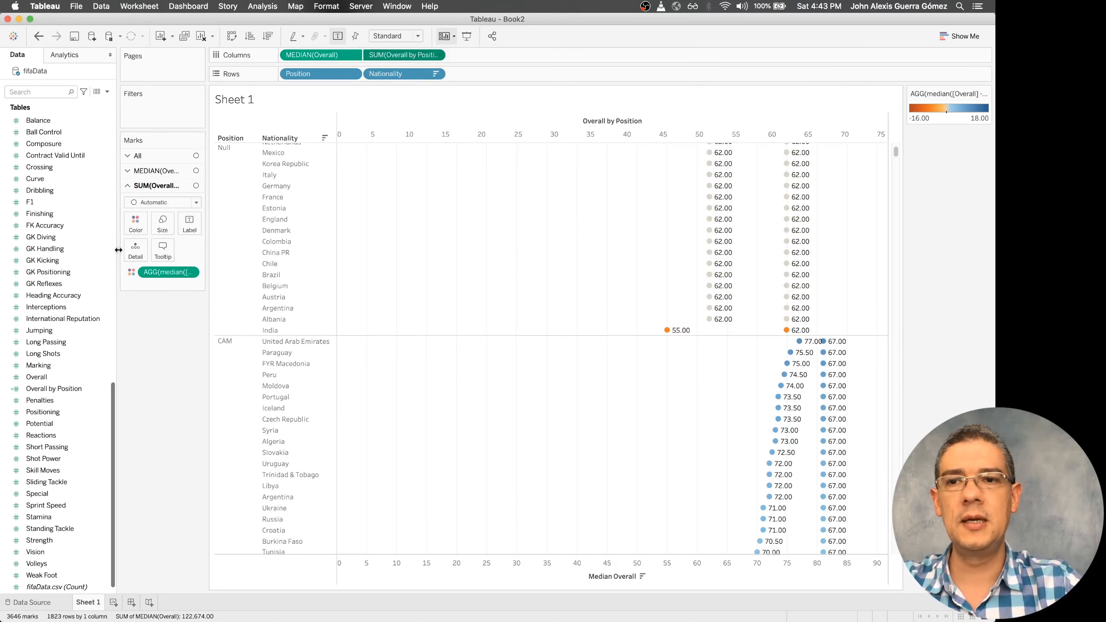
click(139, 172)
click(163, 187)
click(152, 212)
click(163, 285)
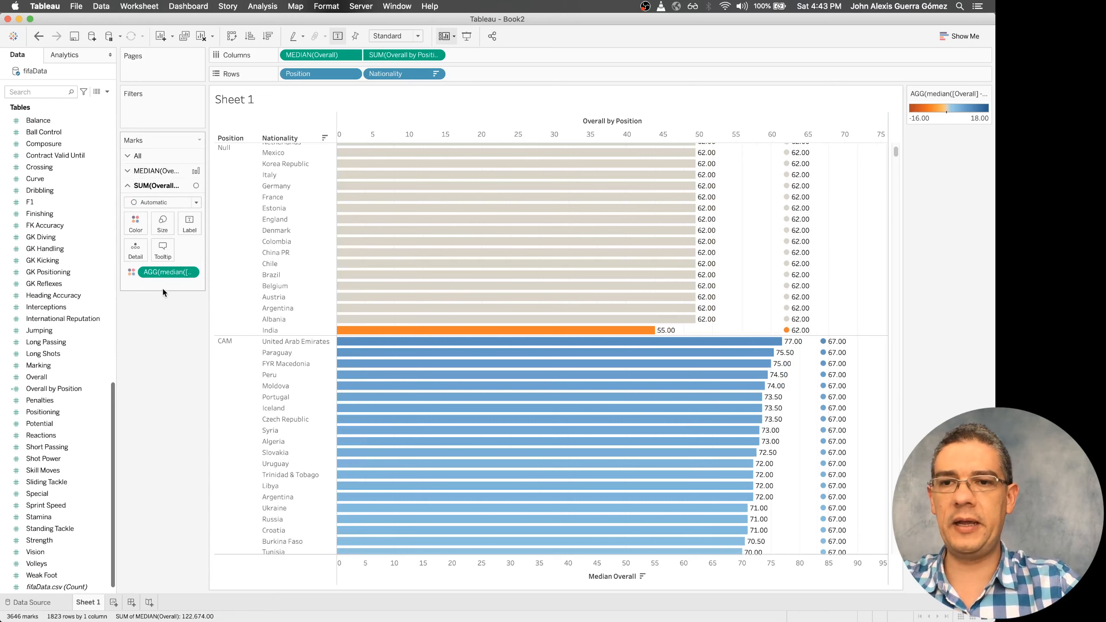
Change the Overall by Position marks to the Shape type and use the thin plus sign as their shape
click(197, 203)
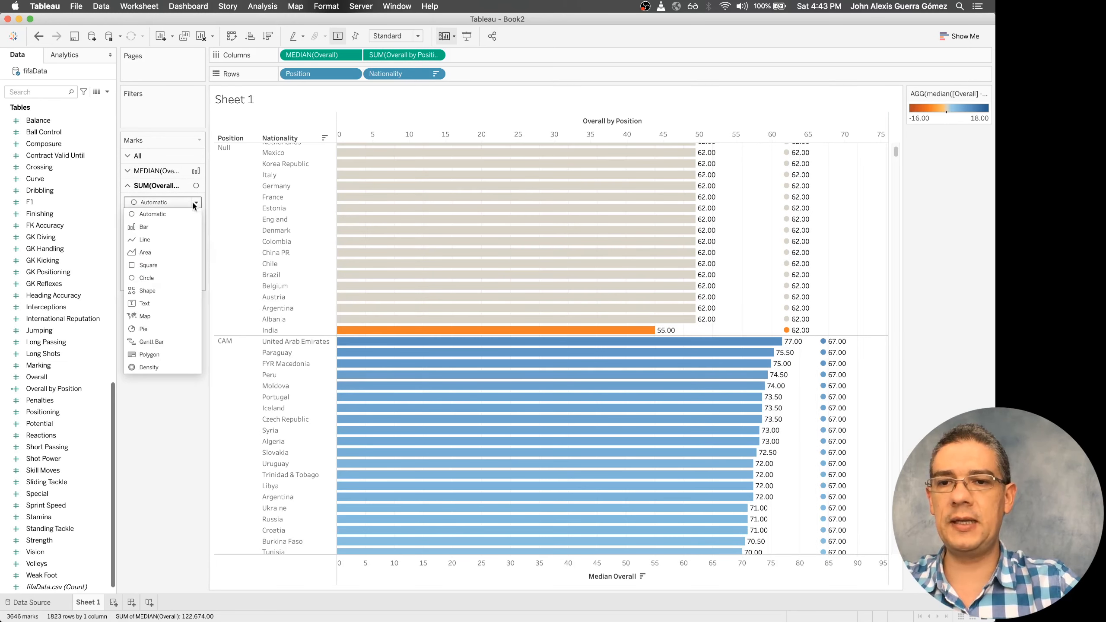
click(147, 291)
click(189, 249)
click(213, 272)
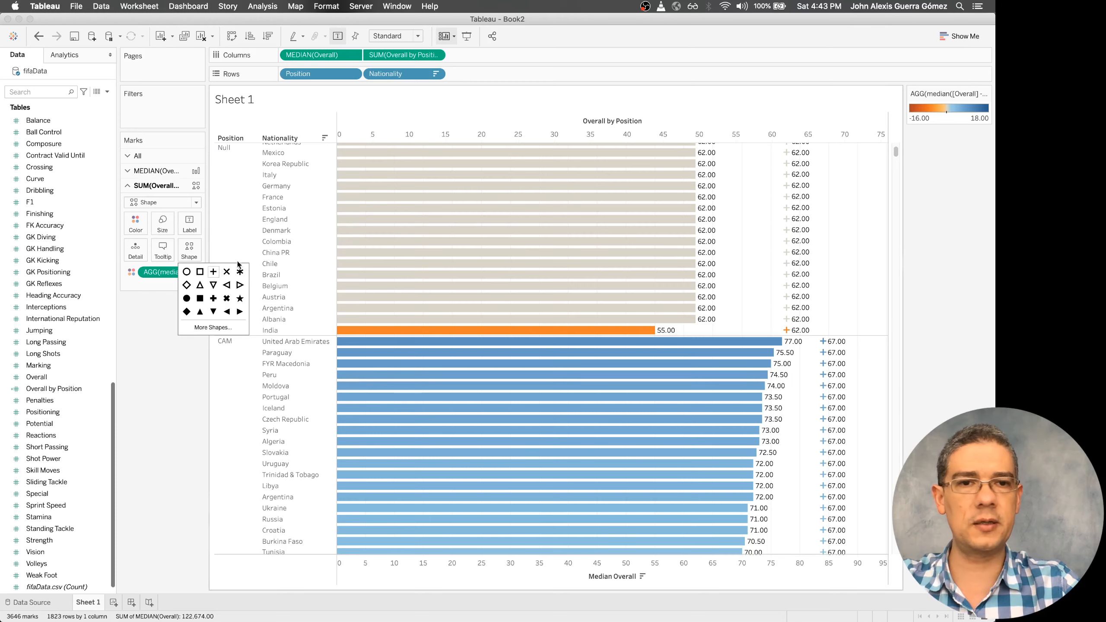
click(159, 428)
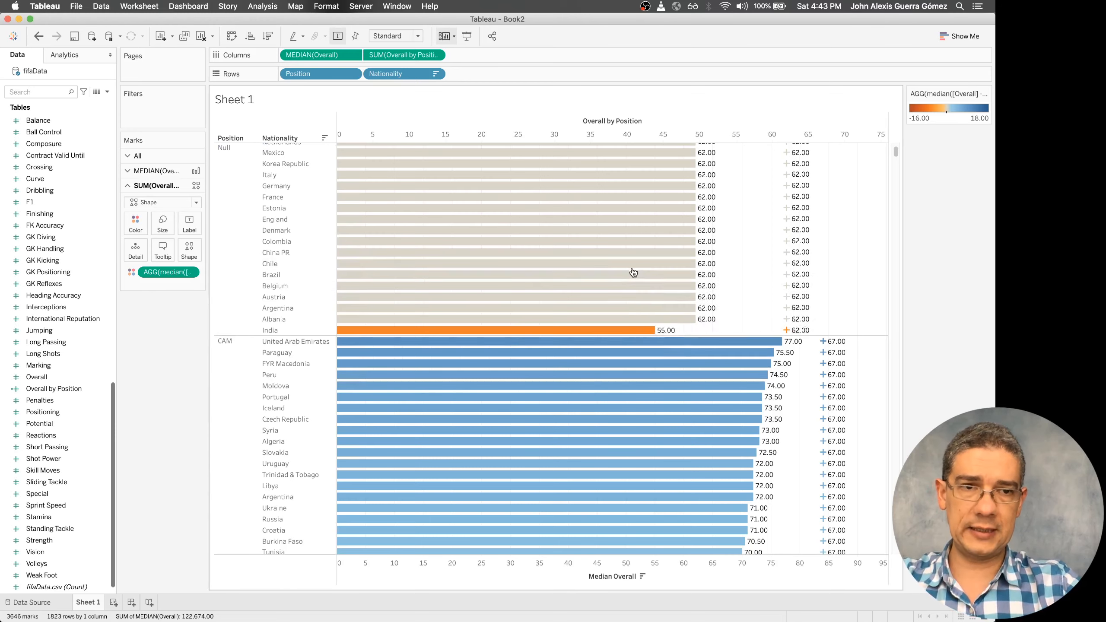
scroll(632, 272, up, 5)
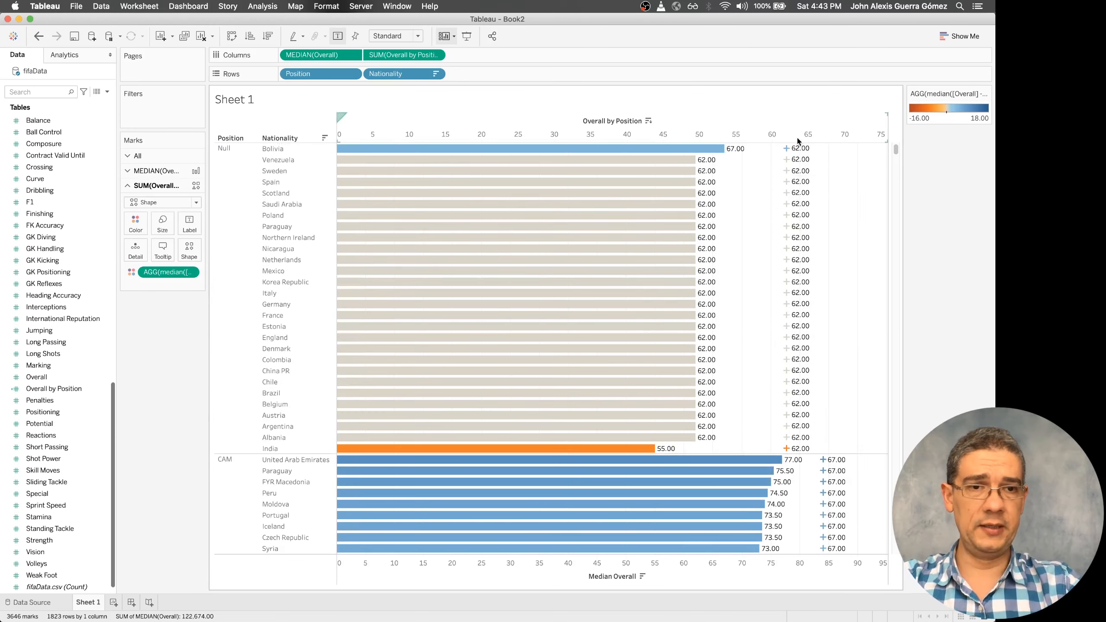
Synchronize the Overall by Position axis with the Median Overall axis and turn off the mark labels
mouse_move(790, 174)
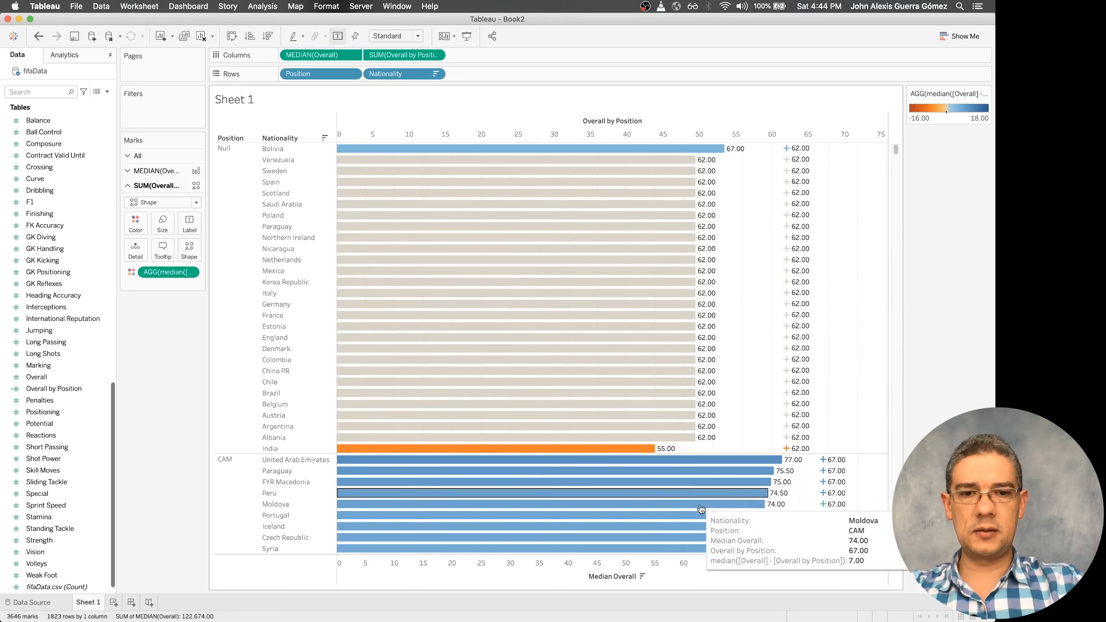
mouse_move(709, 549)
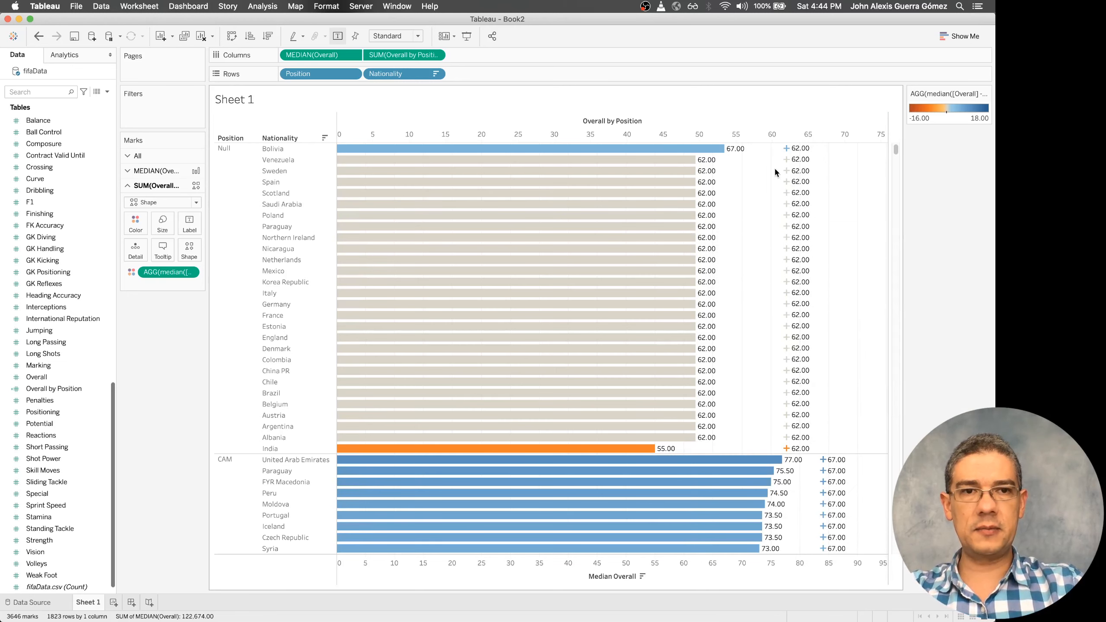
right_click(791, 133)
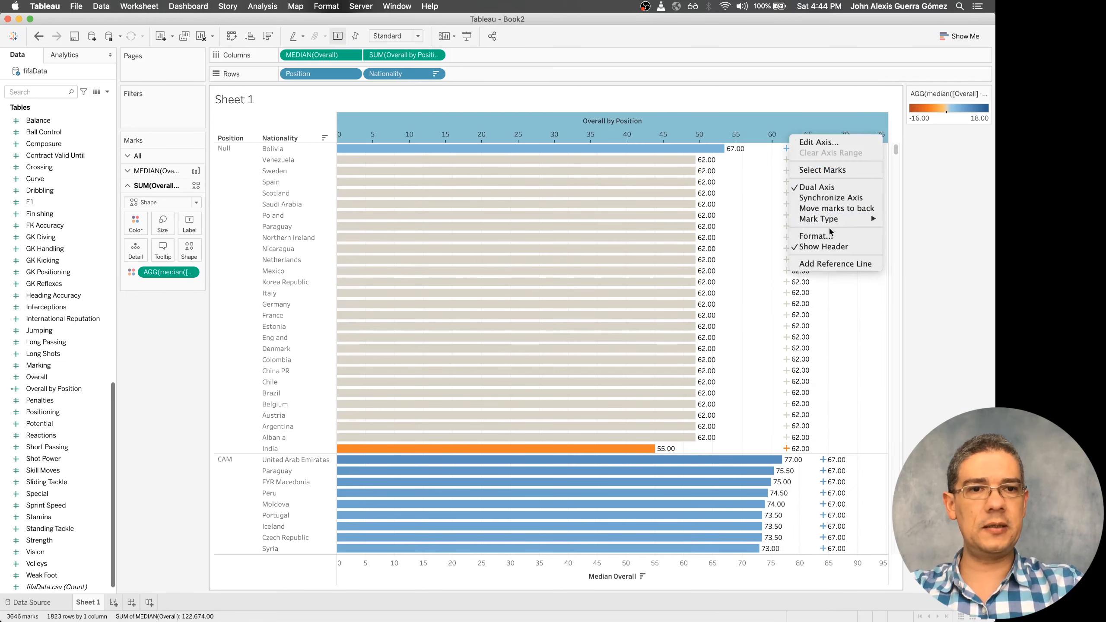
click(831, 198)
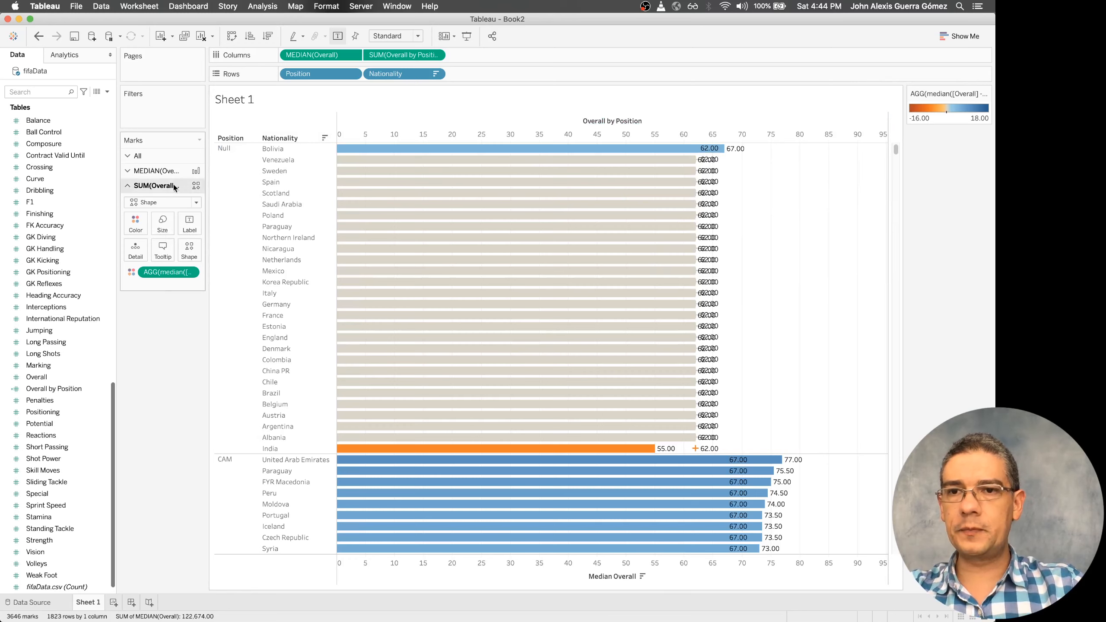
click(339, 36)
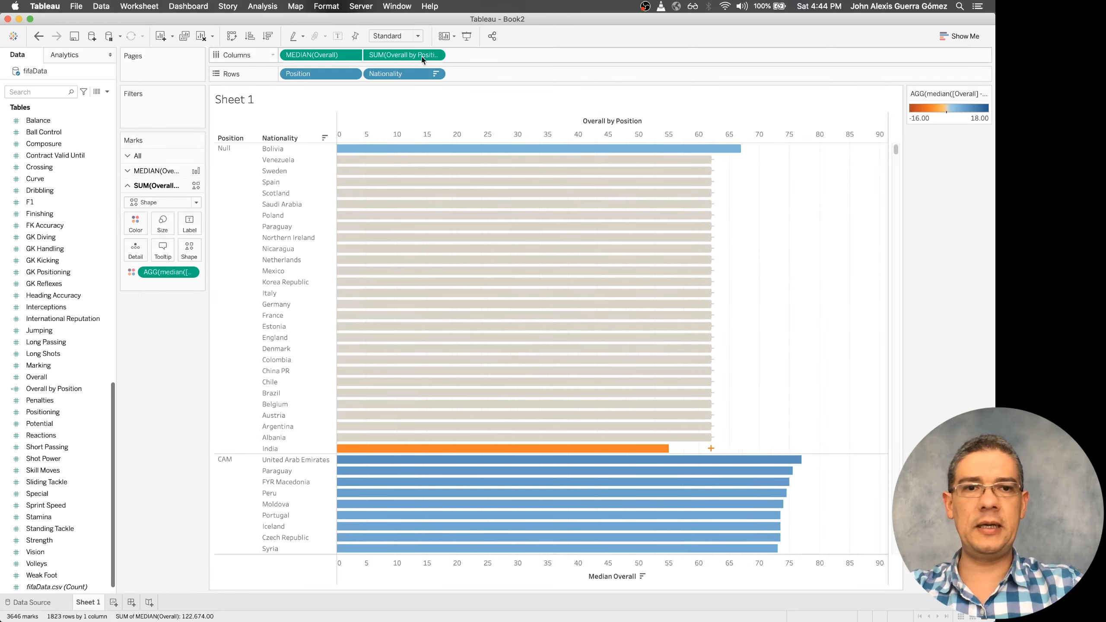
scroll(768, 270, down, 5)
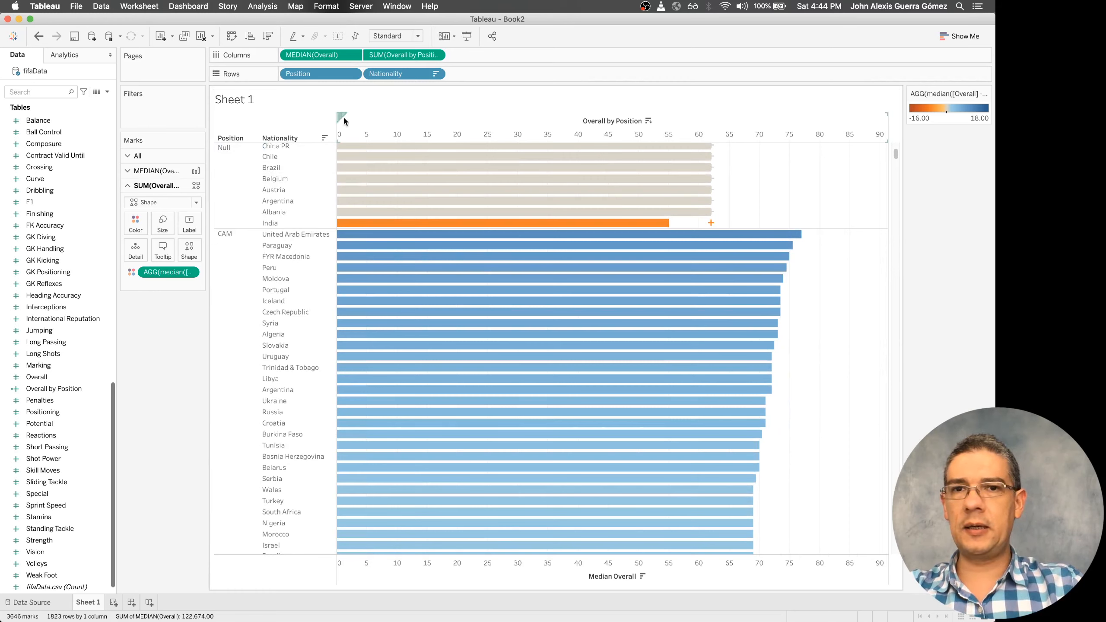
drag(333, 57, 444, 60)
mouse_move(742, 356)
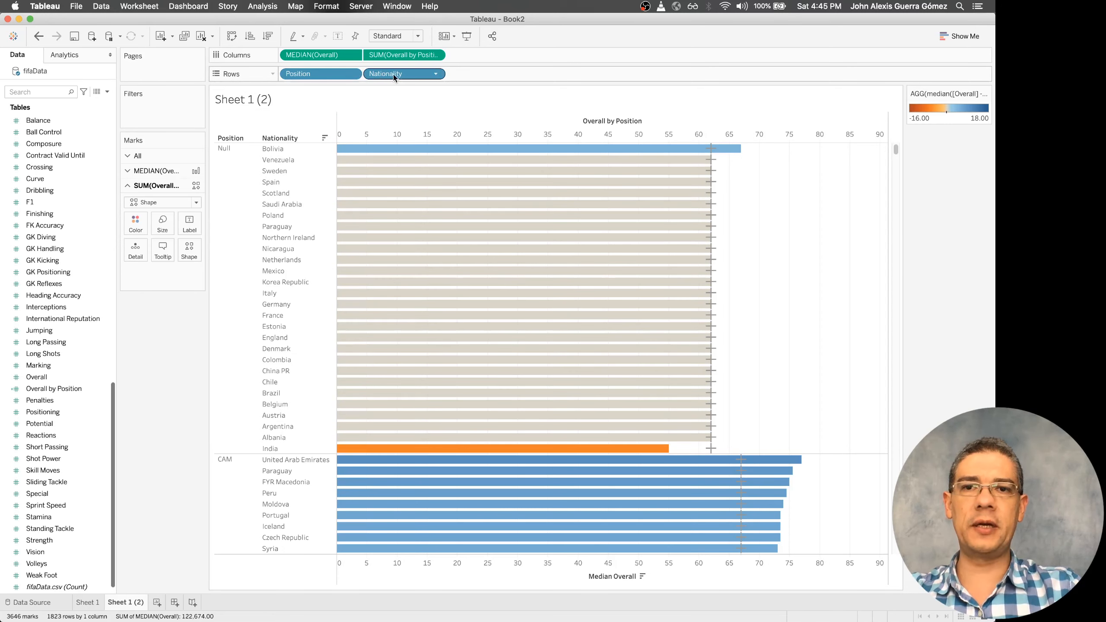
Remove Nationality from Rows in Sheet 1 (2) and add it as Detail to the Median Overall marks only
drag(394, 78, 154, 369)
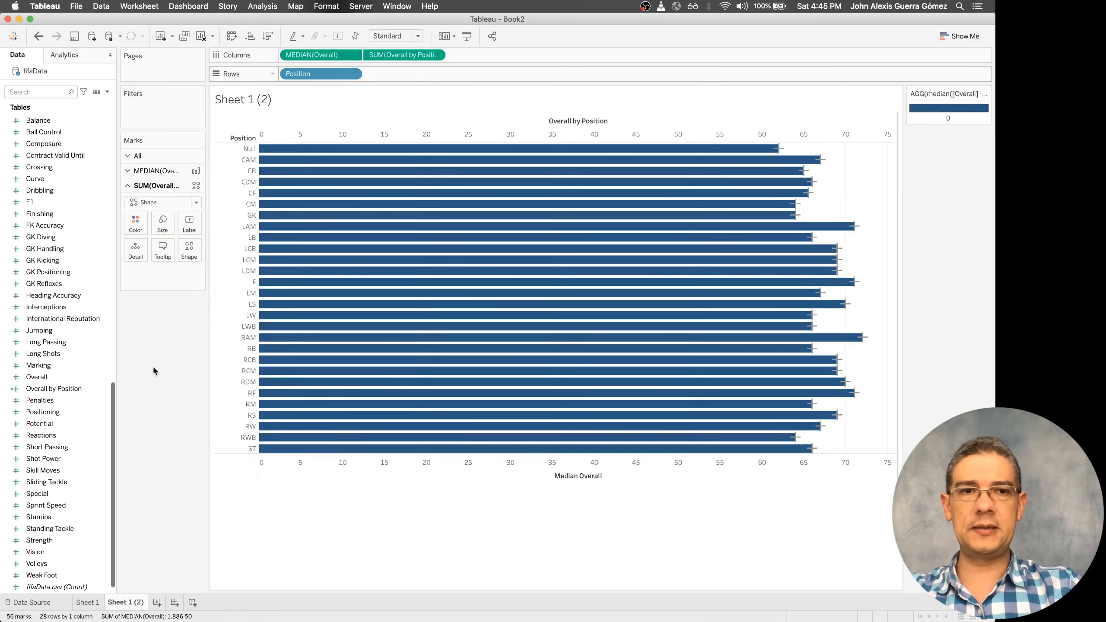
click(39, 91)
text(nat)
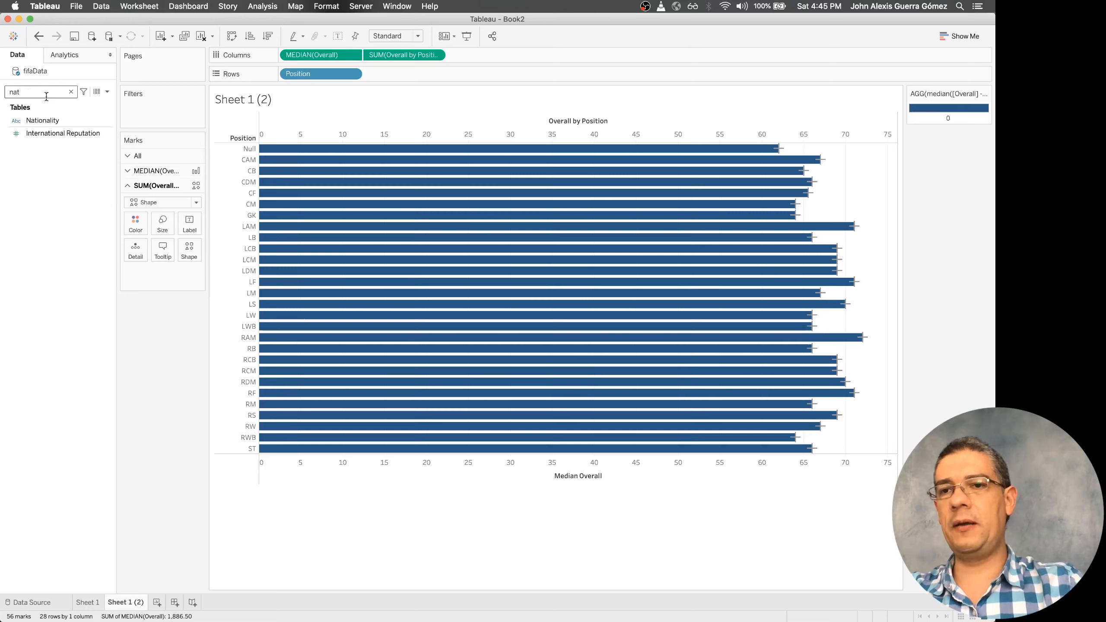
drag(42, 120, 132, 258)
key(super+z)
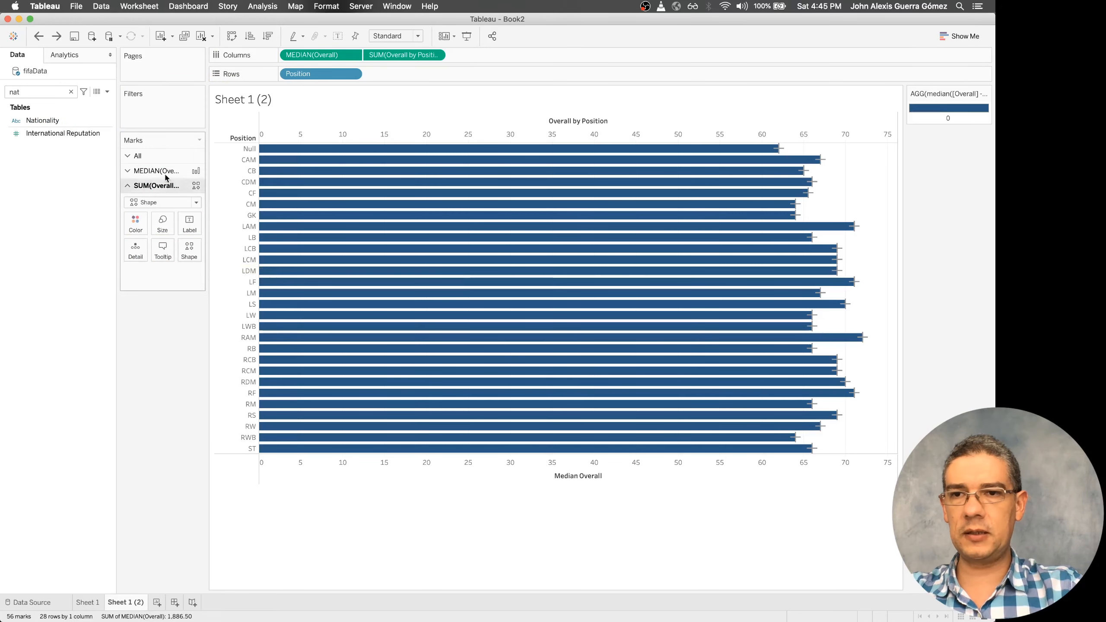
click(154, 171)
drag(43, 120, 136, 236)
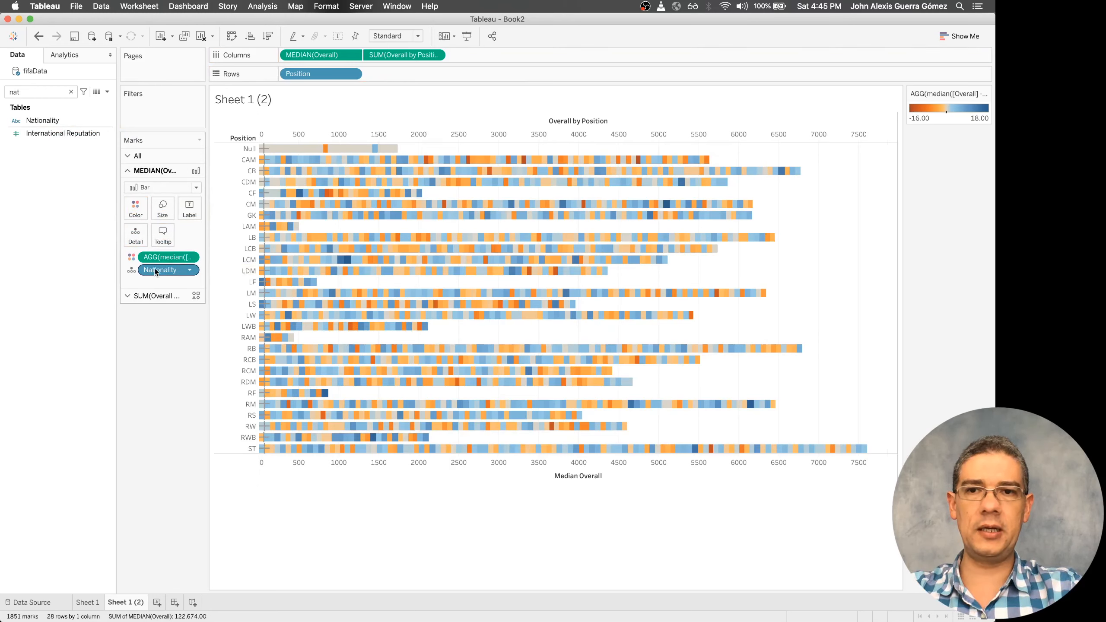
Change the Median Overall marks from bars to the Shape type
click(192, 188)
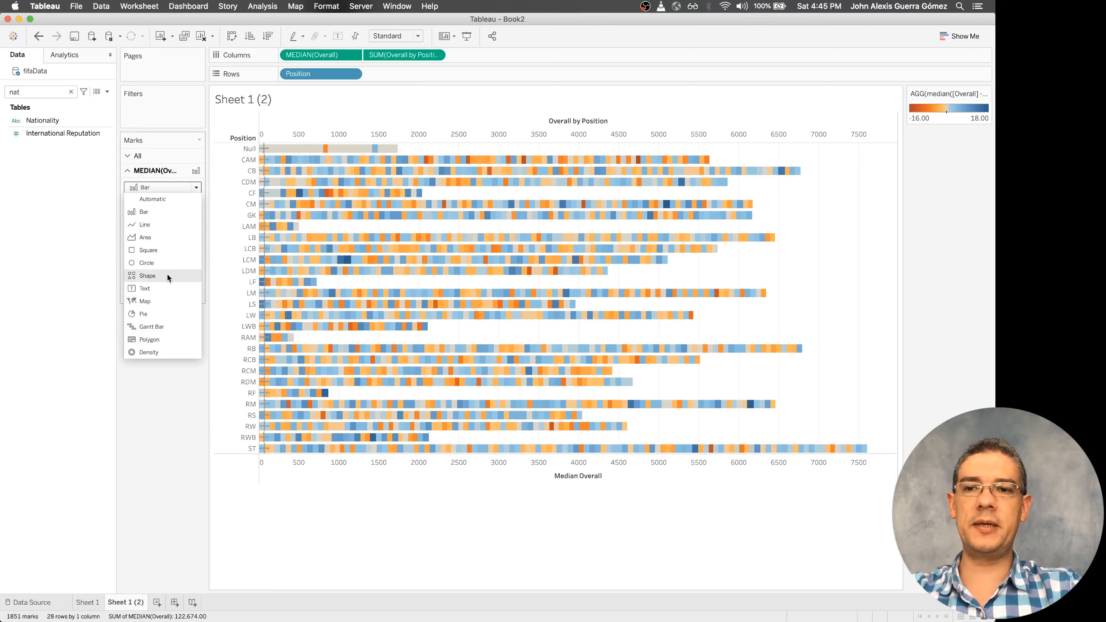
click(148, 276)
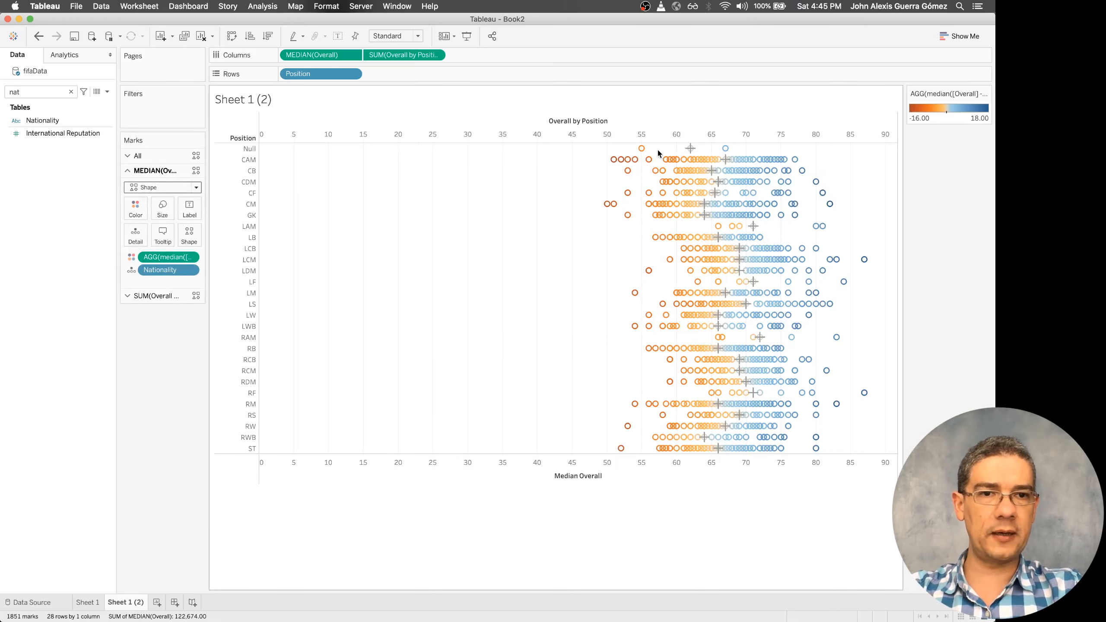
mouse_move(760, 234)
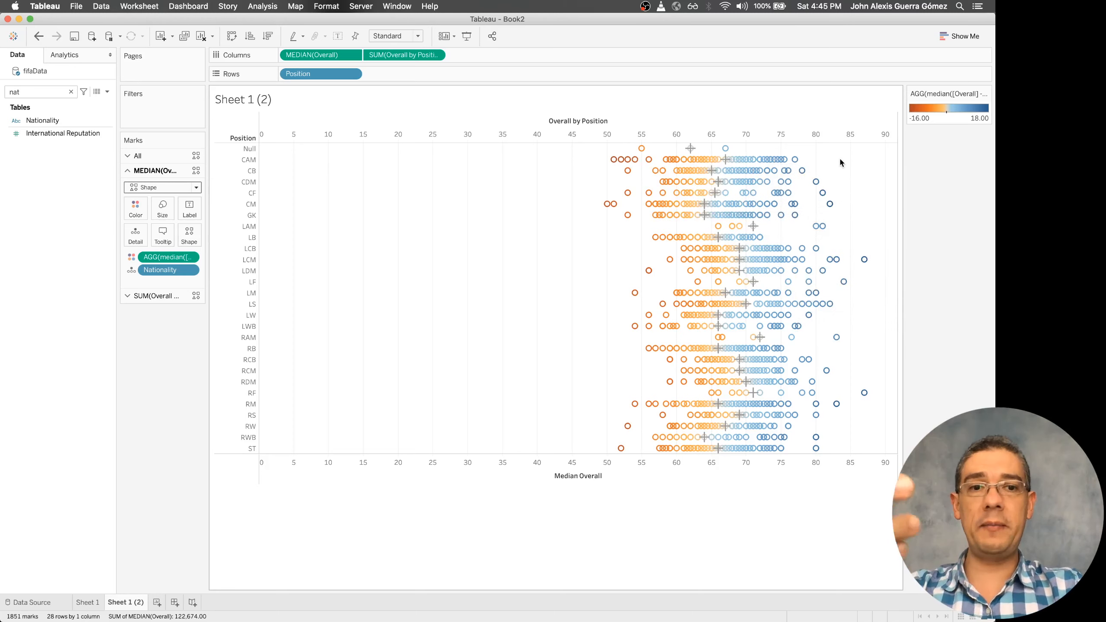
Duplicate Sheet 1 (2) and remove Overall by Position from Columns in the copy
right_click(126, 602)
click(153, 519)
drag(403, 55, 162, 392)
Add the Average with 95% CI model to the Median Overall chart for each position
click(64, 54)
drag(55, 174, 344, 136)
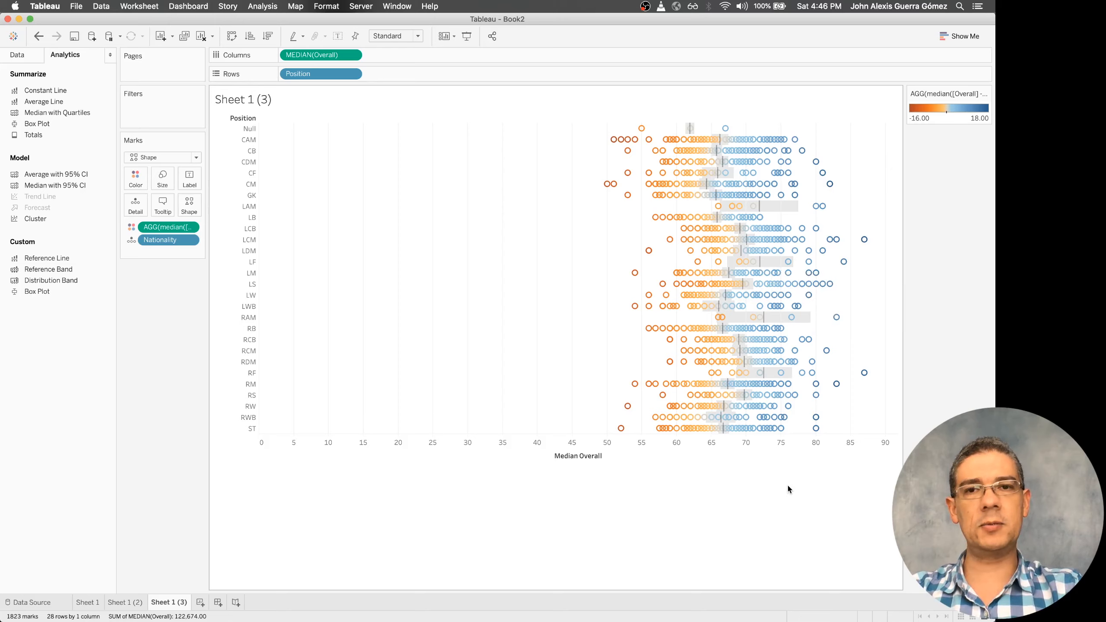